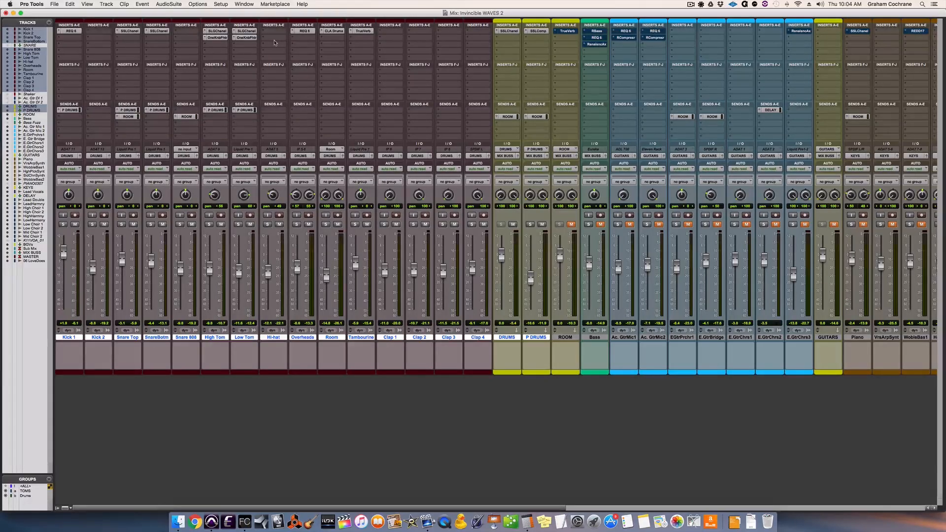
Play the drums and compare the selected drum tracks with inserts A and B bypassed and re-enabled.
{"action": "key", "text": "space"}
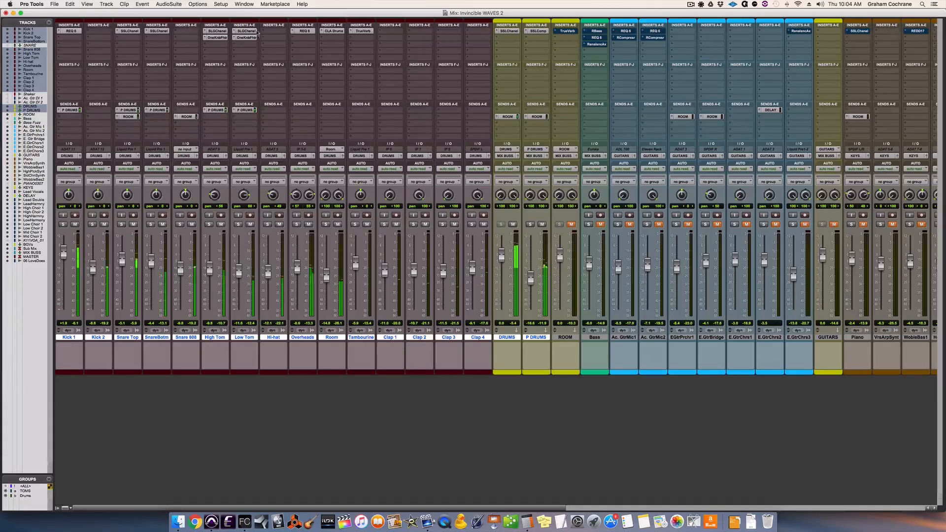
{"action": "left_click", "coordinate": [248, 32], "text": "alt+shift+super"}
{"action": "left_click", "coordinate": [247, 38], "text": "alt+shift+super"}
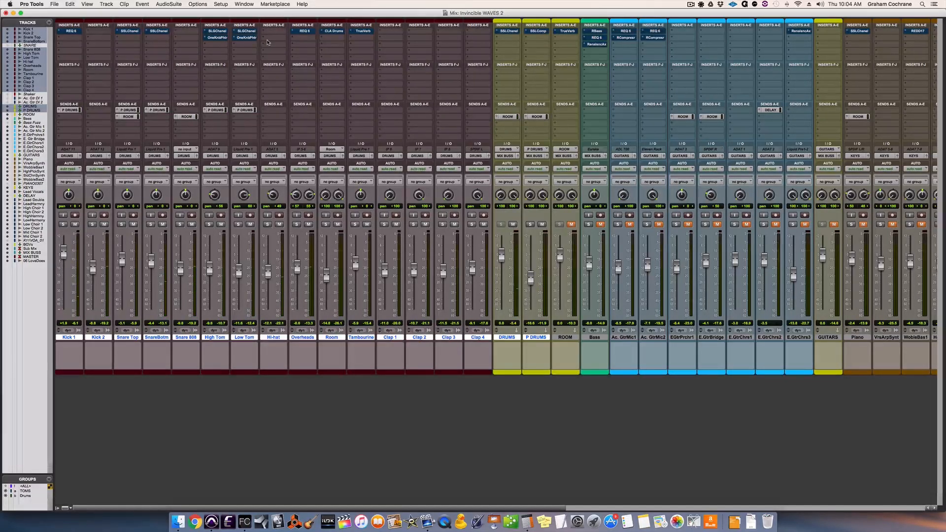
{"action": "key", "text": "space"}
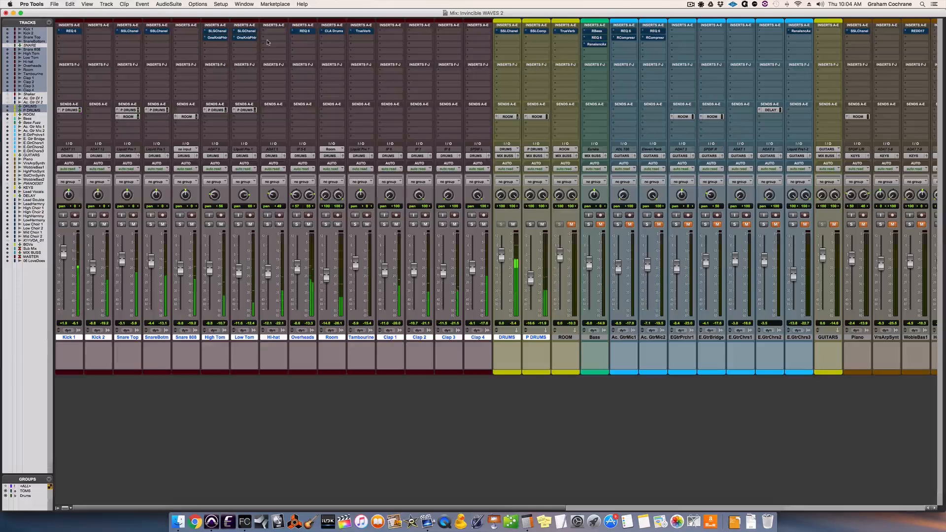
{"action": "left_click", "coordinate": [252, 33], "text": "alt+shift+super"}
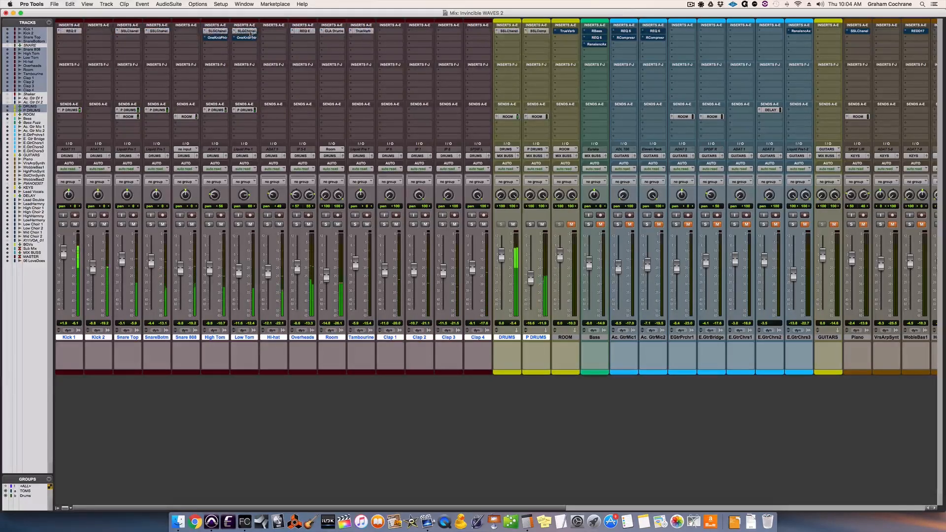
{"action": "left_click", "coordinate": [250, 38], "text": "alt+shift+super"}
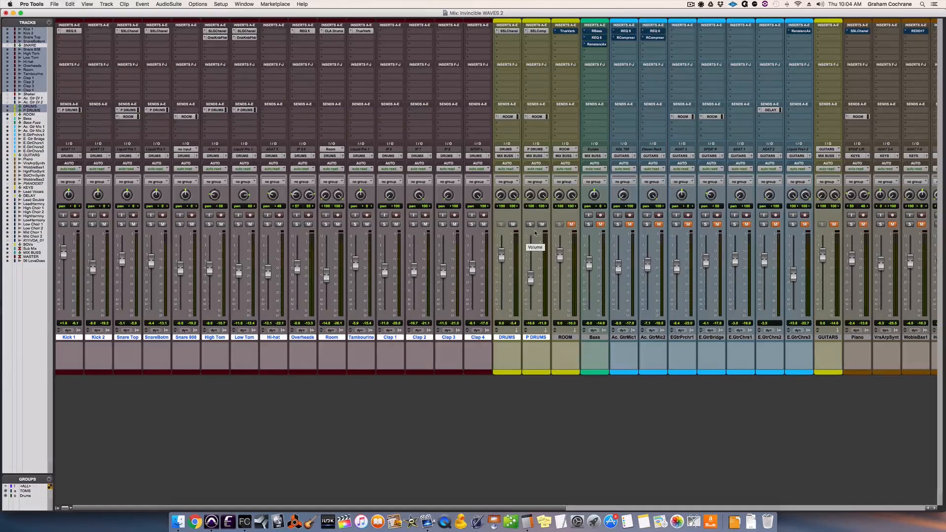
Play Kick 1 soloed with its REQ 6 bypassed, and open the equalizer's window over the drum channels.
{"action": "left_click", "coordinate": [63, 225]}
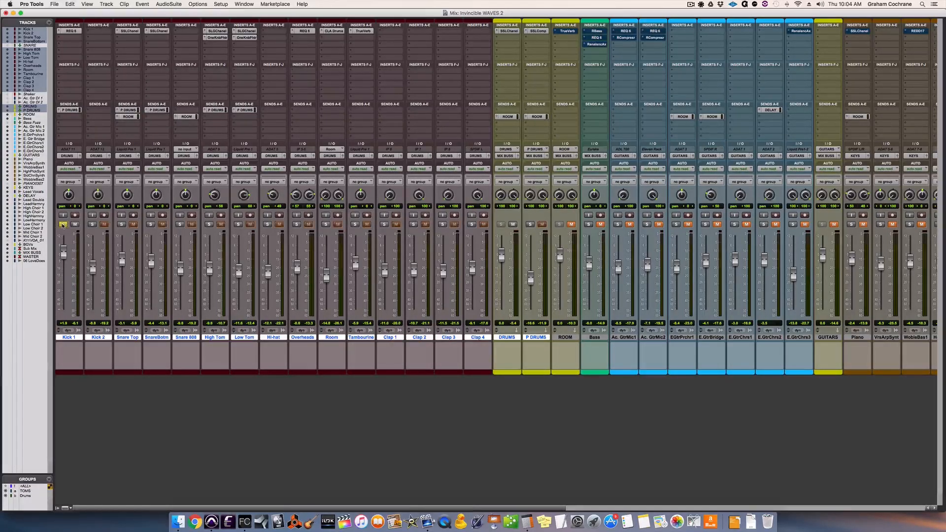
{"action": "left_click", "coordinate": [72, 31]}
{"action": "key", "text": "space"}
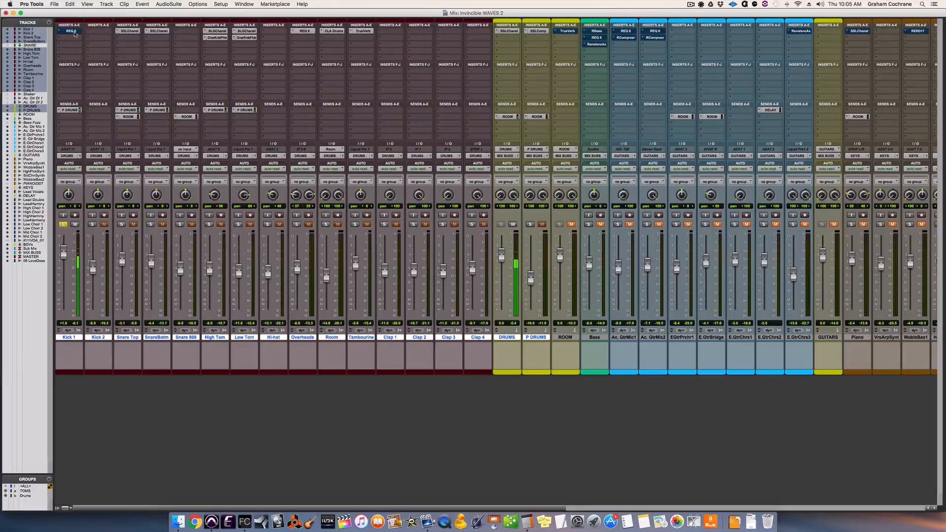
{"action": "left_click", "coordinate": [74, 32]}
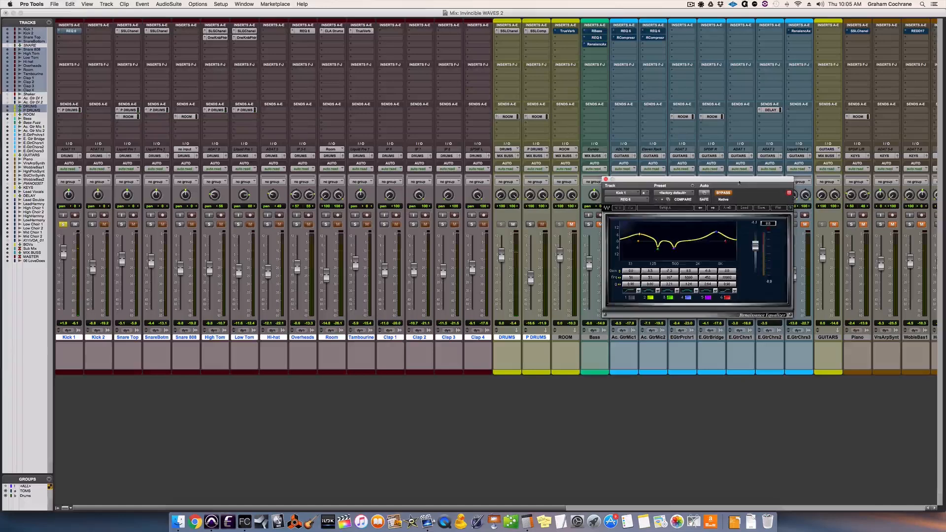
{"action": "left_click_drag", "start_coordinate": [739, 182], "coordinate": [280, 176]}
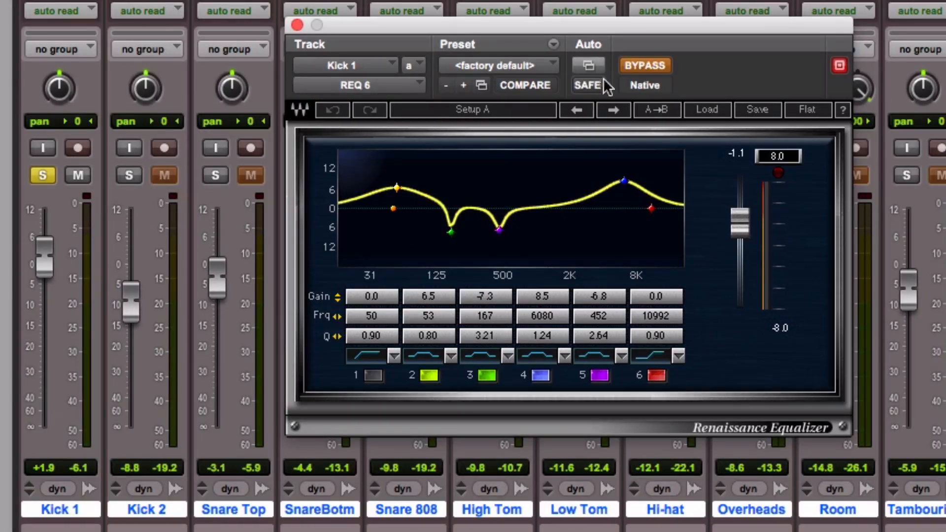
Take the Kick 1 REQ 6 out of bypass and switch off its bands 5, 4, 3 and 2.
{"action": "left_click", "coordinate": [638, 61]}
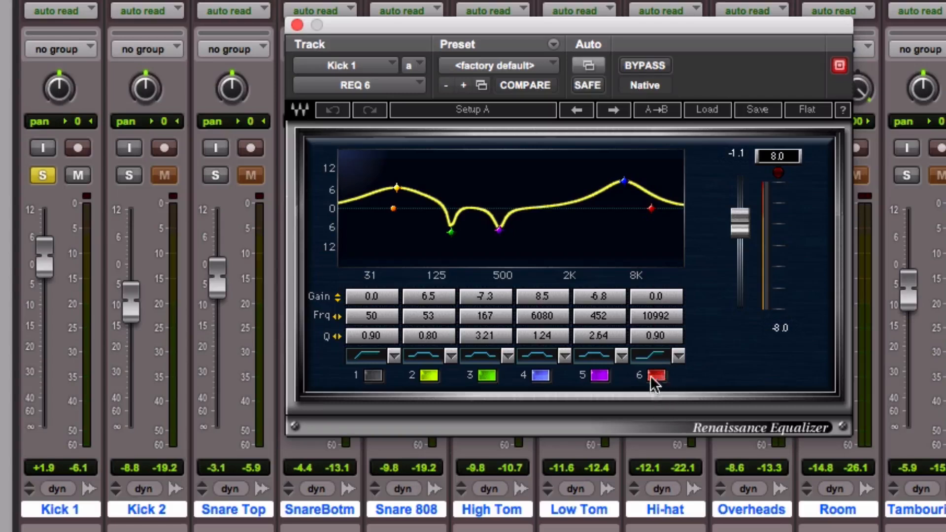
{"action": "left_click", "coordinate": [600, 375]}
{"action": "left_click", "coordinate": [538, 375]}
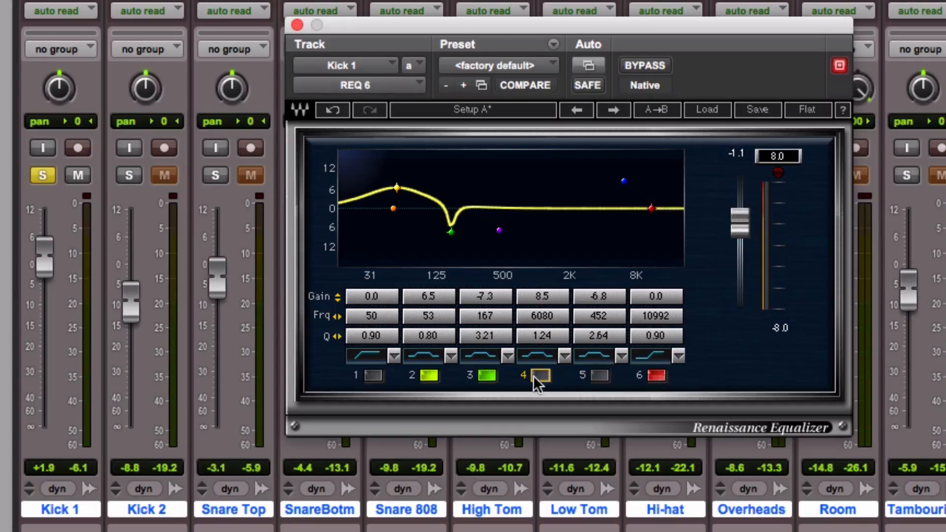
{"action": "left_click", "coordinate": [488, 377]}
{"action": "left_click", "coordinate": [429, 376]}
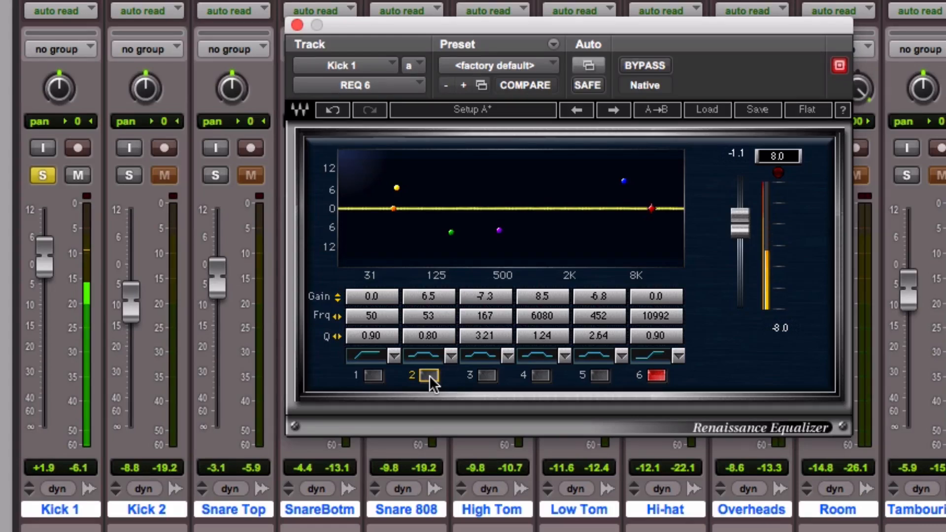
Switch the kick's EQ band 2 back on and compare the sound with band 4 on and off, leaving band 4 on.
{"action": "left_click", "coordinate": [428, 375]}
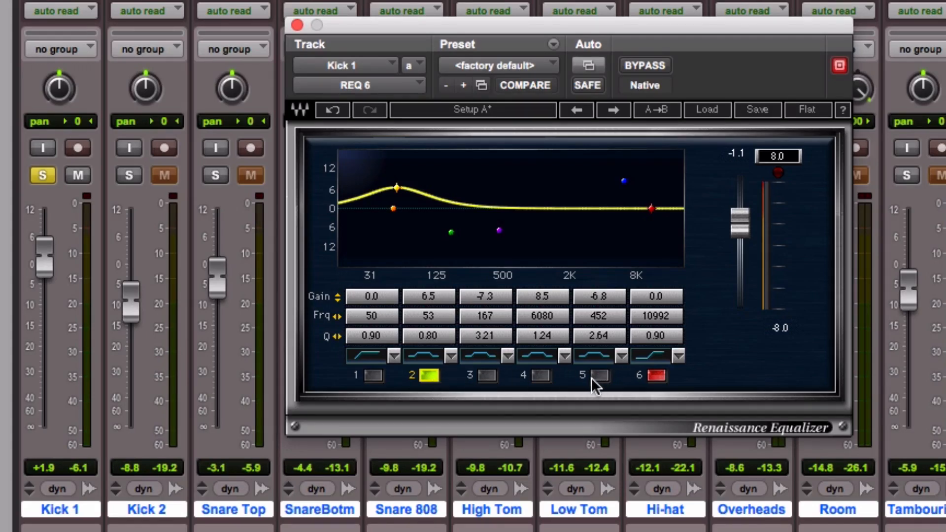
{"action": "left_click", "coordinate": [541, 376]}
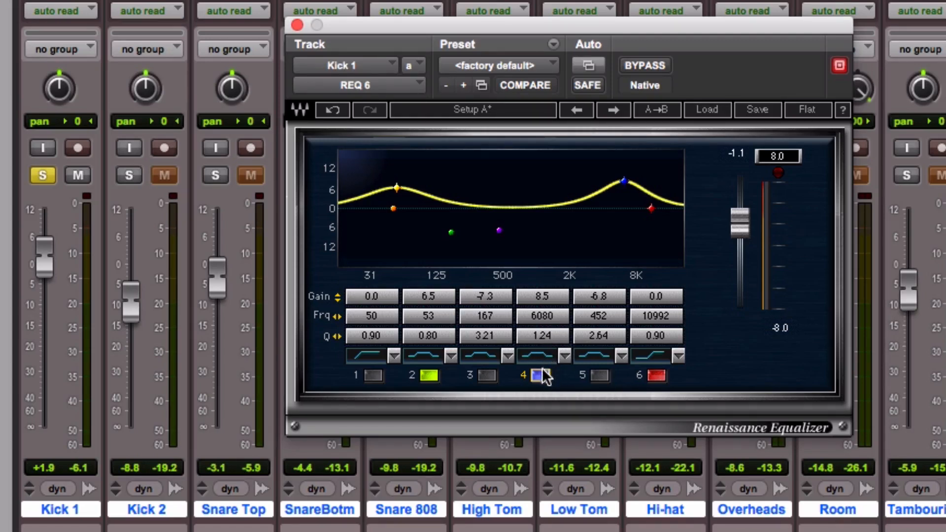
{"action": "left_click", "coordinate": [541, 375]}
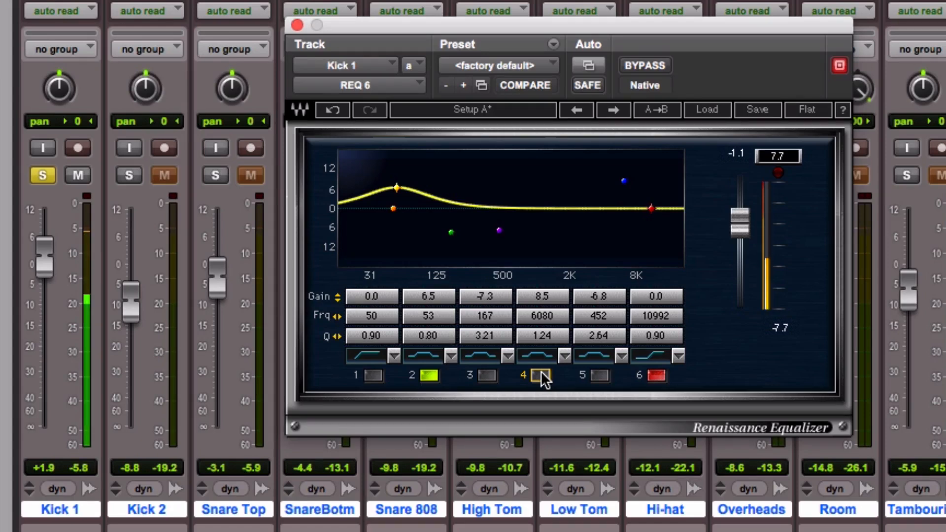
{"action": "left_click", "coordinate": [541, 376]}
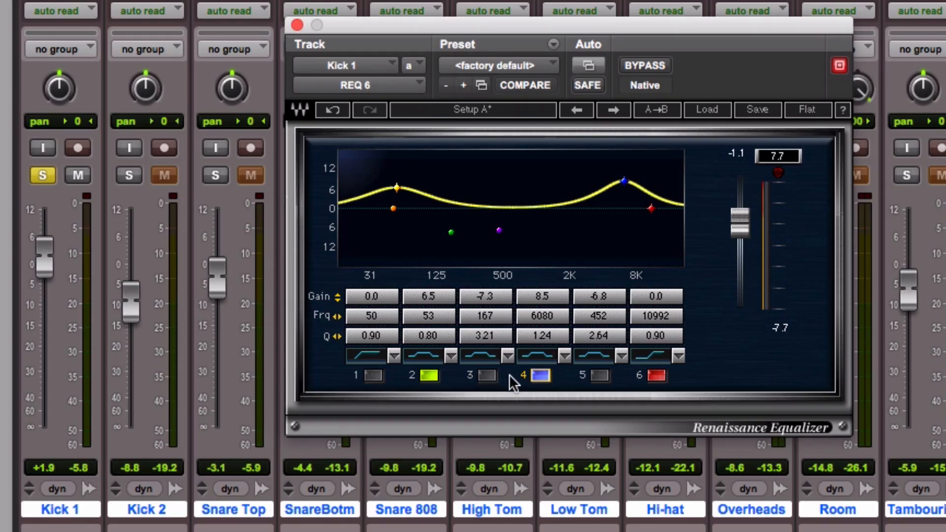
Switch on the 167 Hz band 3, boost its gain to 14.7 to audition that frequency, and set it to -7.7.
{"action": "left_click", "coordinate": [488, 376]}
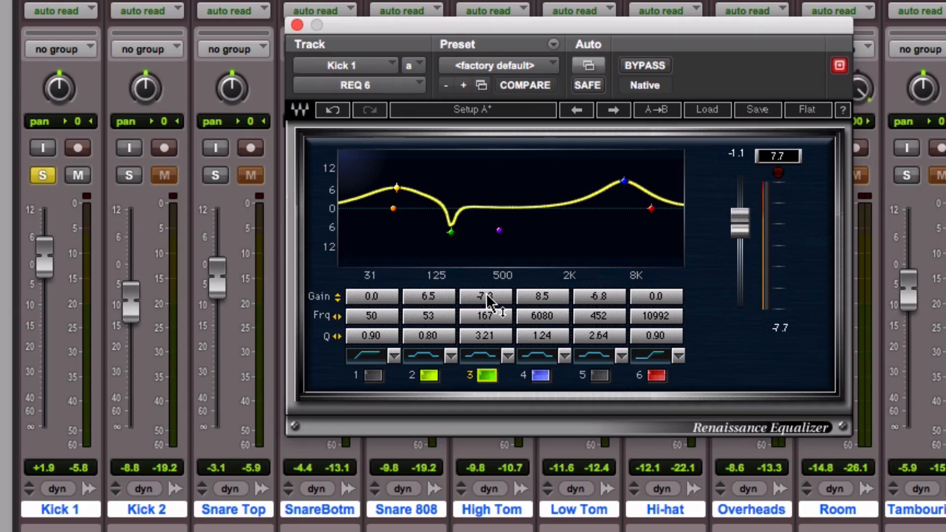
{"action": "left_click_drag", "start_coordinate": [486, 293], "coordinate": [486, 247]}
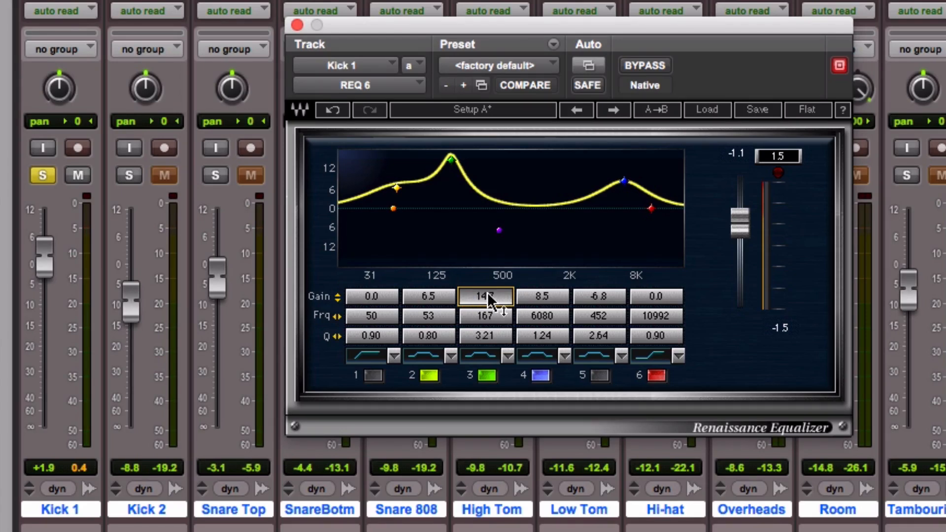
{"action": "left_click_drag", "start_coordinate": [490, 297], "coordinate": [490, 400]}
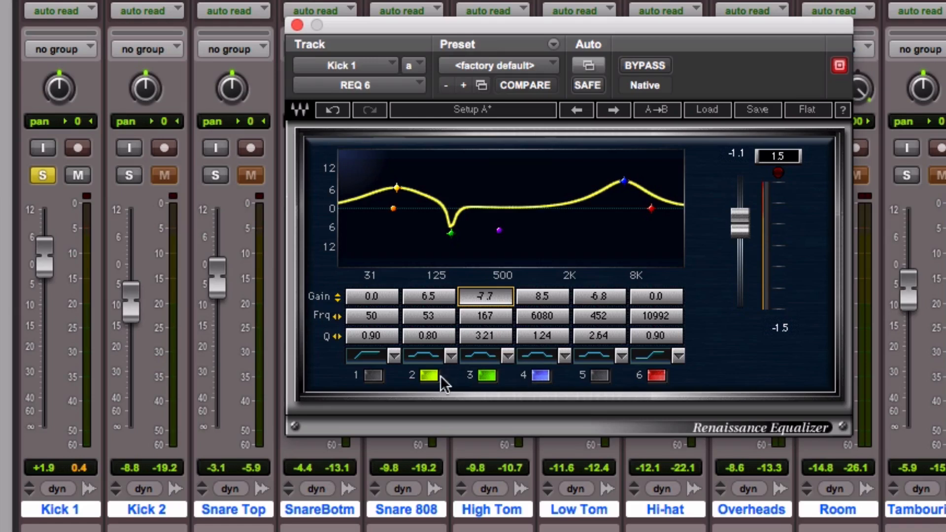
Switch on the 452 Hz band 5, boost its gain to about 15 as an audition, and set it to -6.7.
{"action": "left_click", "coordinate": [596, 377]}
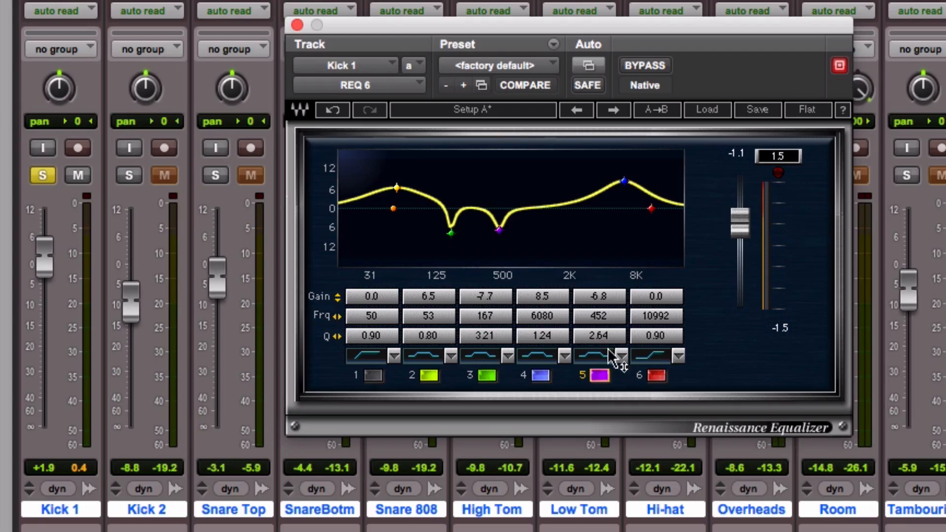
{"action": "left_click_drag", "start_coordinate": [600, 297], "coordinate": [599, 224]}
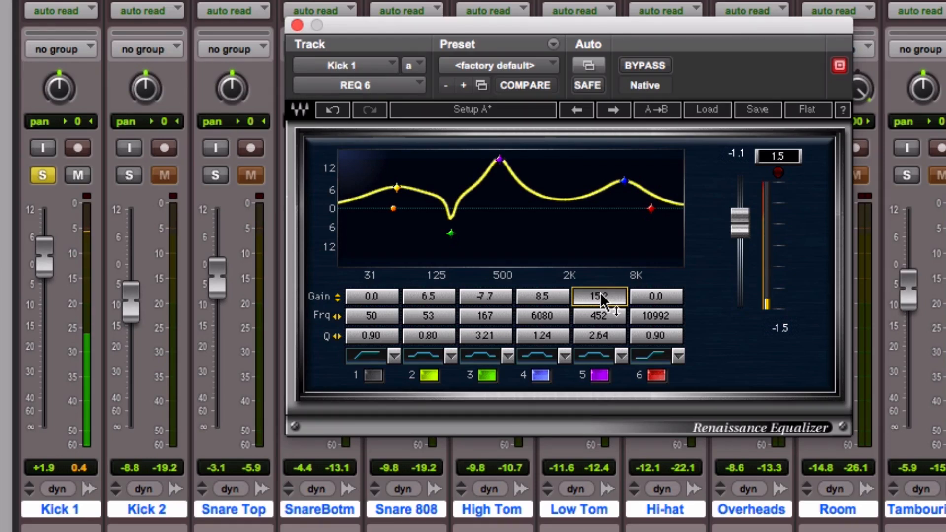
{"action": "left_click_drag", "start_coordinate": [600, 295], "coordinate": [600, 329]}
{"action": "left_click_drag", "start_coordinate": [598, 296], "coordinate": [599, 294]}
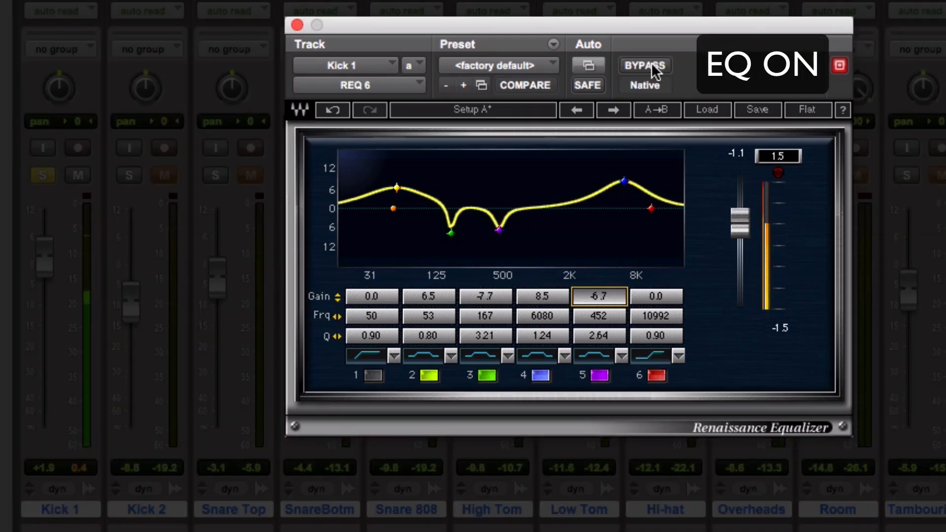
Compare Kick 1 with its REQ 6 bypassed and active, and close the equalizer window.
{"action": "left_click", "coordinate": [653, 67]}
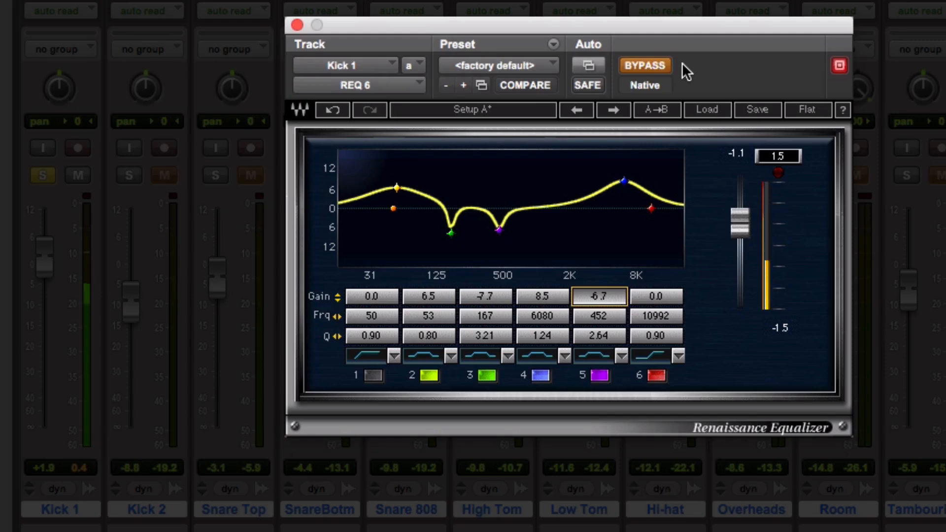
{"action": "left_click", "coordinate": [658, 64]}
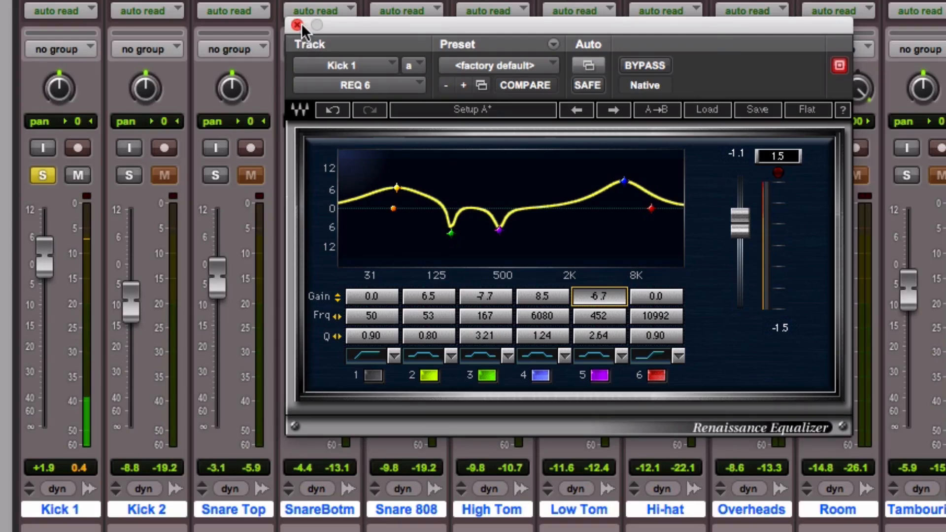
{"action": "left_click", "coordinate": [298, 24]}
Solo Snare Top instead of Kick 1 and open its SSLChannel plugin with the whole window in view.
{"action": "left_click", "coordinate": [43, 175]}
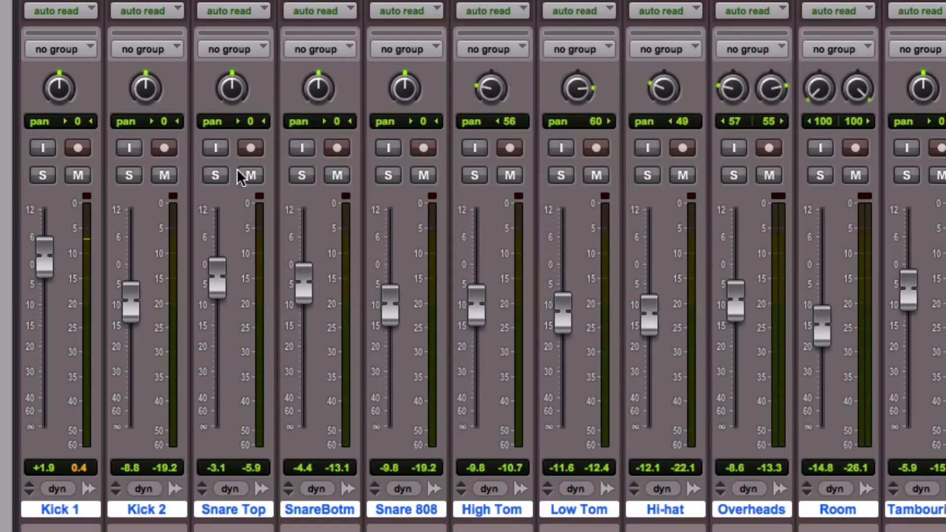
{"action": "left_click", "coordinate": [216, 176]}
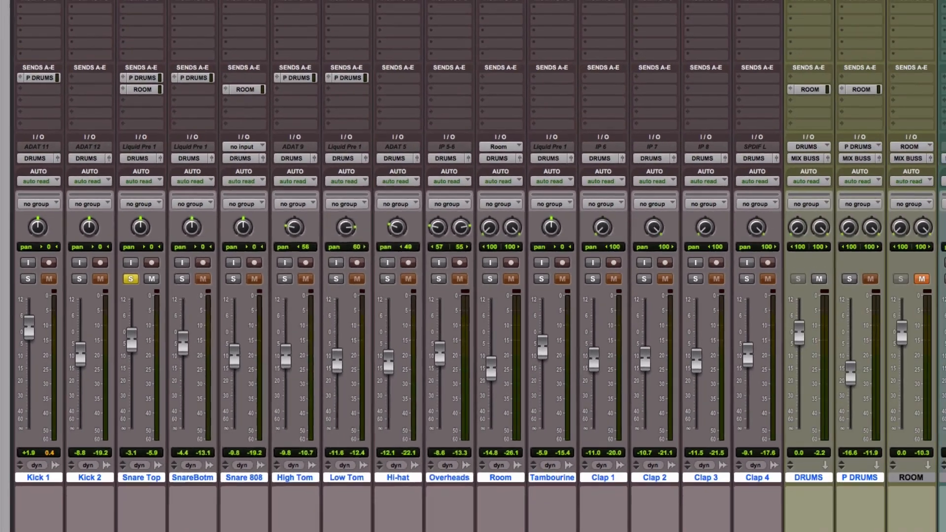
{"action": "left_click", "coordinate": [142, 0]}
{"action": "left_click_drag", "start_coordinate": [312, 190], "coordinate": [339, 24]}
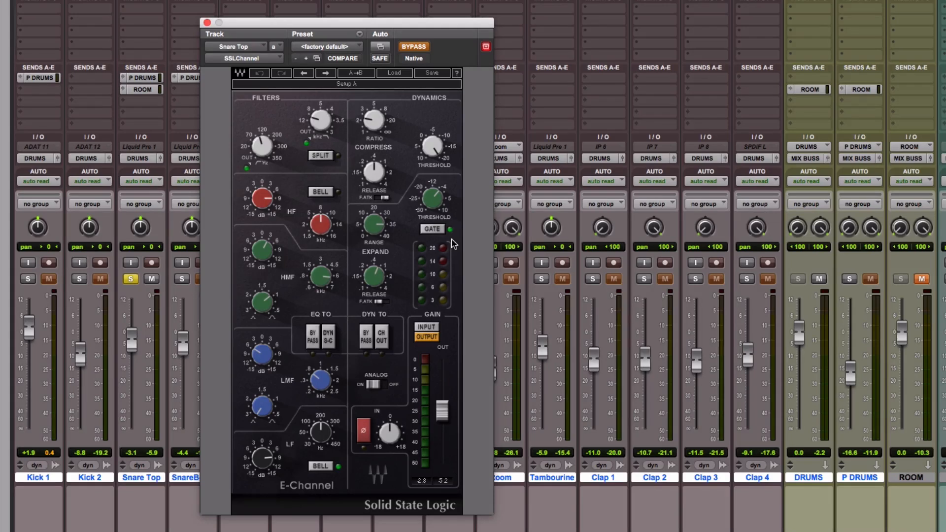
Take the Snare Top SSLChannel out of bypass, but bypass its EQ and dynamics sections individually.
{"action": "left_click", "coordinate": [420, 48]}
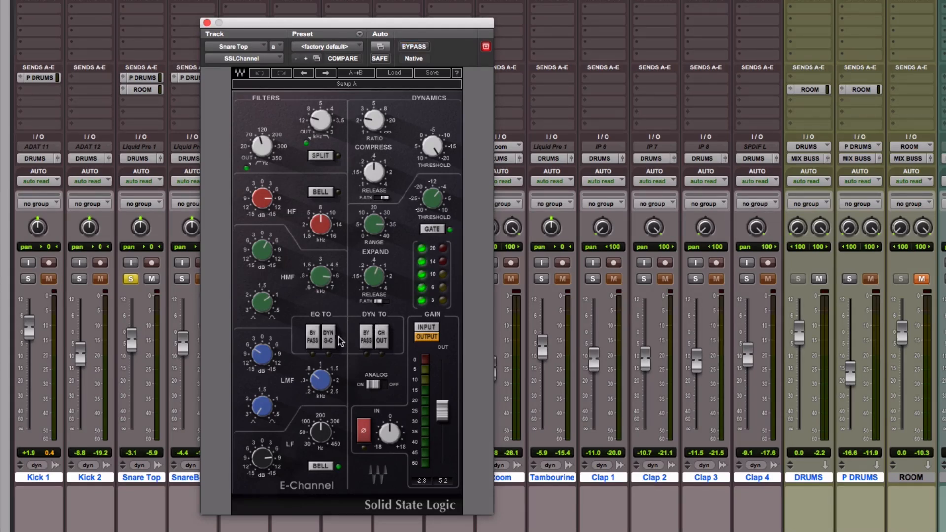
{"action": "left_click", "coordinate": [316, 339]}
{"action": "left_click", "coordinate": [369, 339]}
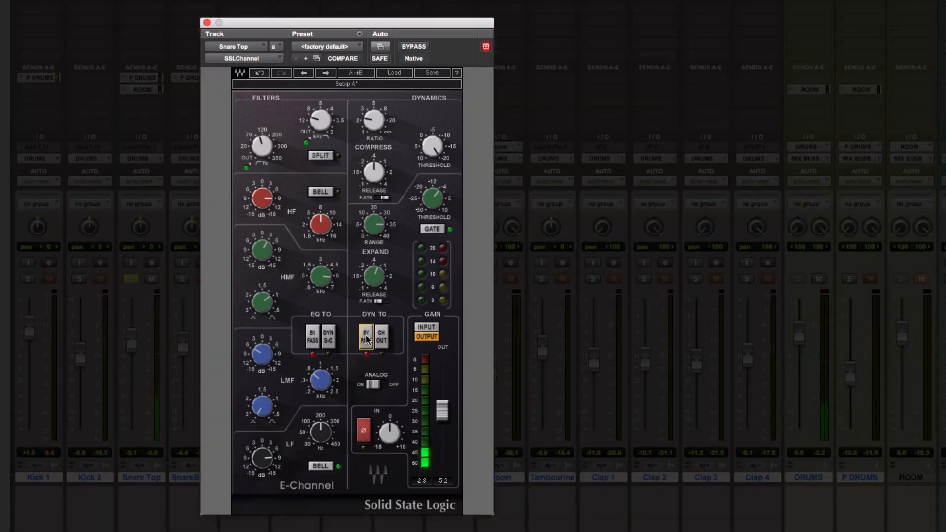
Compare the snare with the SSLChannel's gate in and out, leaving the dynamics section active.
{"action": "left_click", "coordinate": [366, 338]}
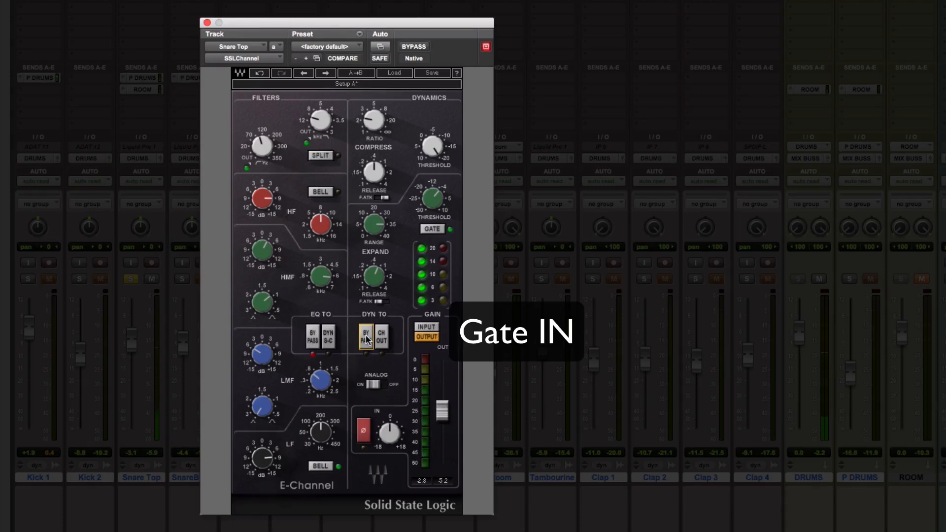
{"action": "left_click", "coordinate": [366, 339]}
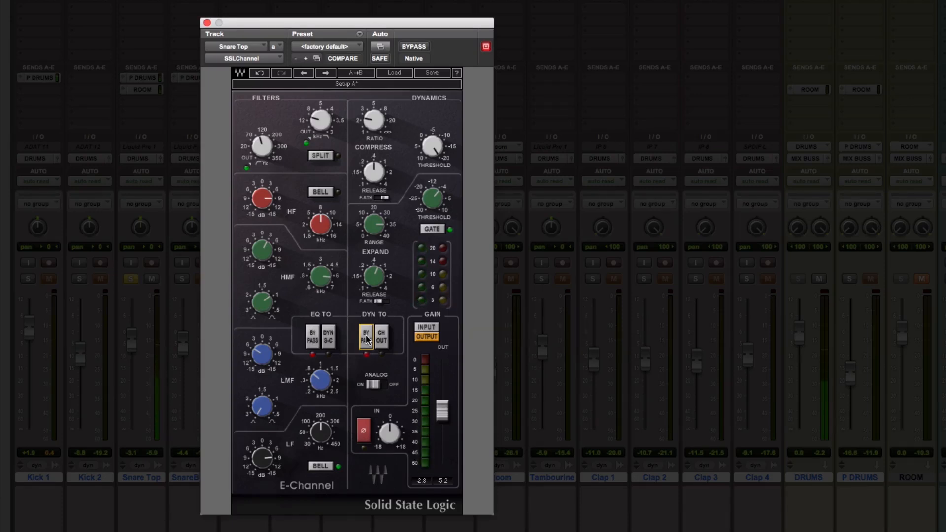
{"action": "left_click", "coordinate": [366, 339]}
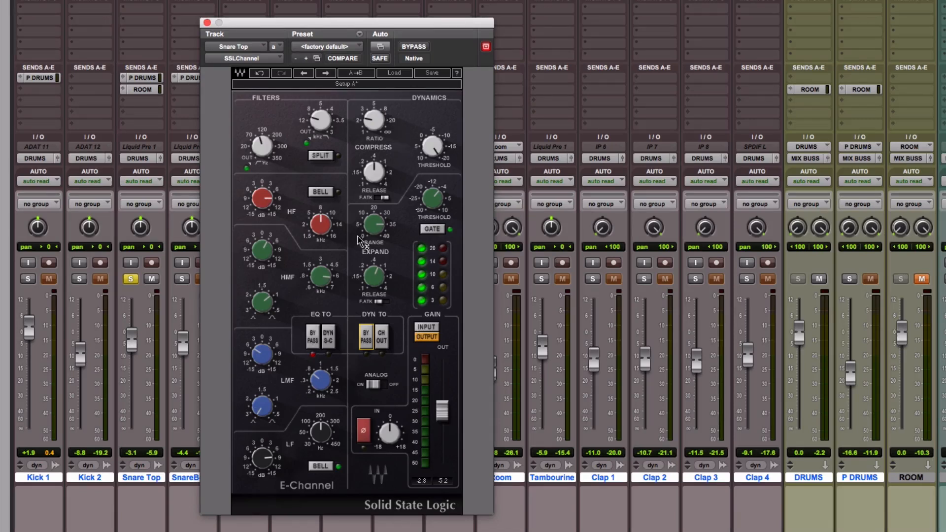
Take the SSLChannel's EQ section out of bypass and check the LF frequency and the LMF frequency and gain settings.
{"action": "left_click", "coordinate": [312, 337]}
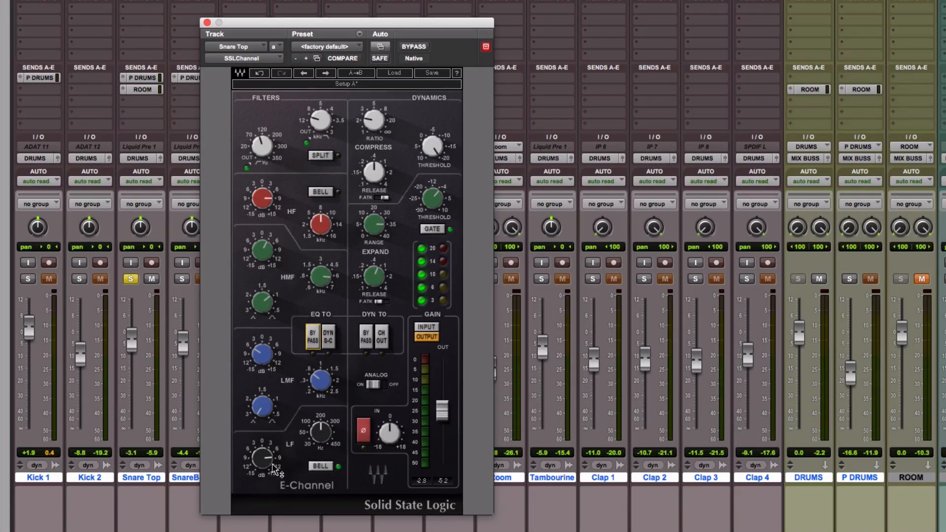
{"action": "mouse_move", "coordinate": [327, 446]}
{"action": "mouse_move", "coordinate": [319, 381]}
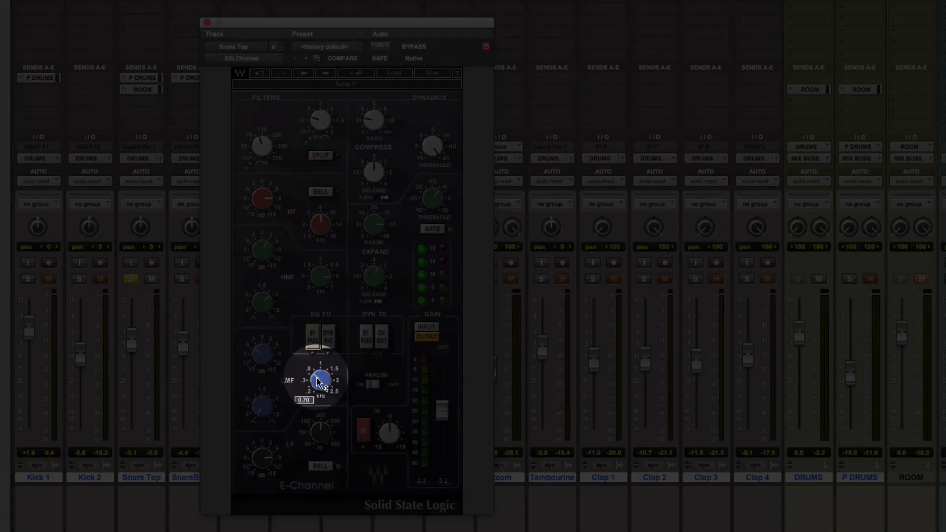
{"action": "mouse_move", "coordinate": [267, 357]}
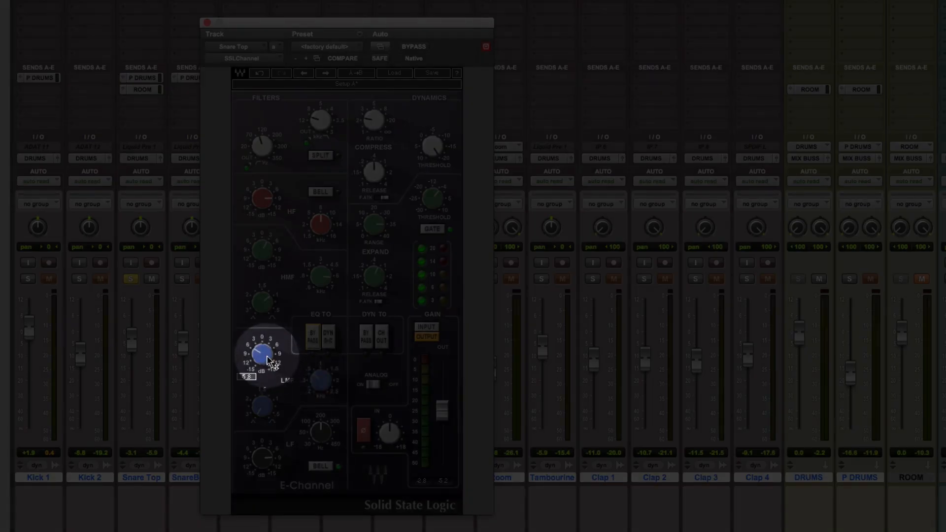
Check the HMF and HF frequency settings and the high-pass and low-pass filters on the Snare Top SSLChannel.
{"action": "mouse_move", "coordinate": [322, 284]}
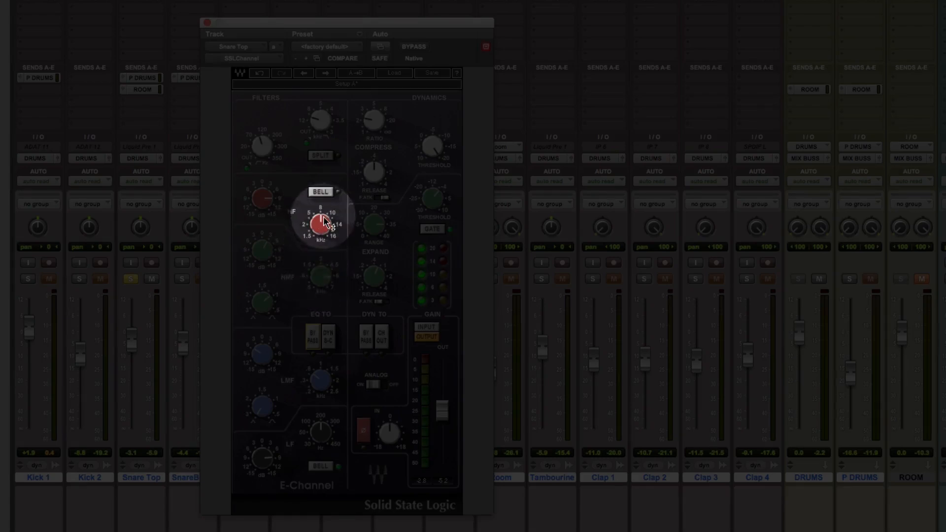
{"action": "mouse_move", "coordinate": [325, 224]}
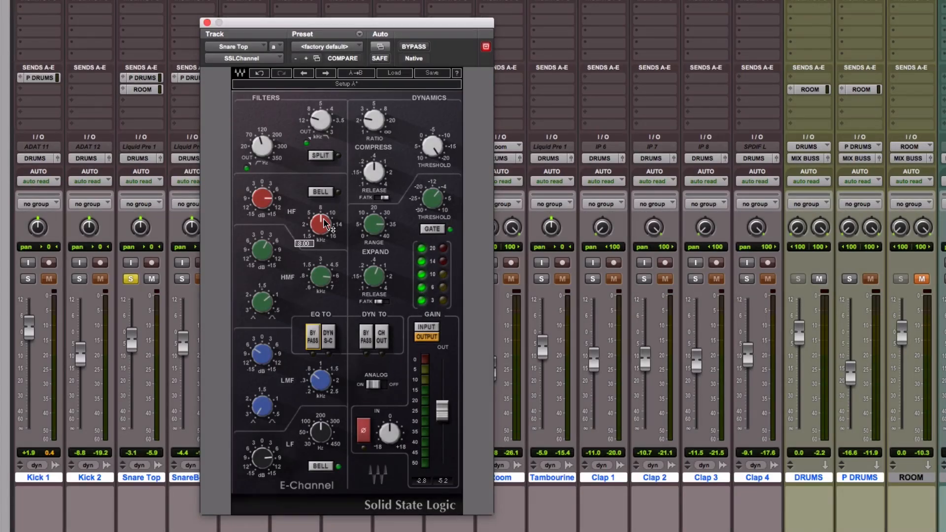
{"action": "mouse_move", "coordinate": [263, 147]}
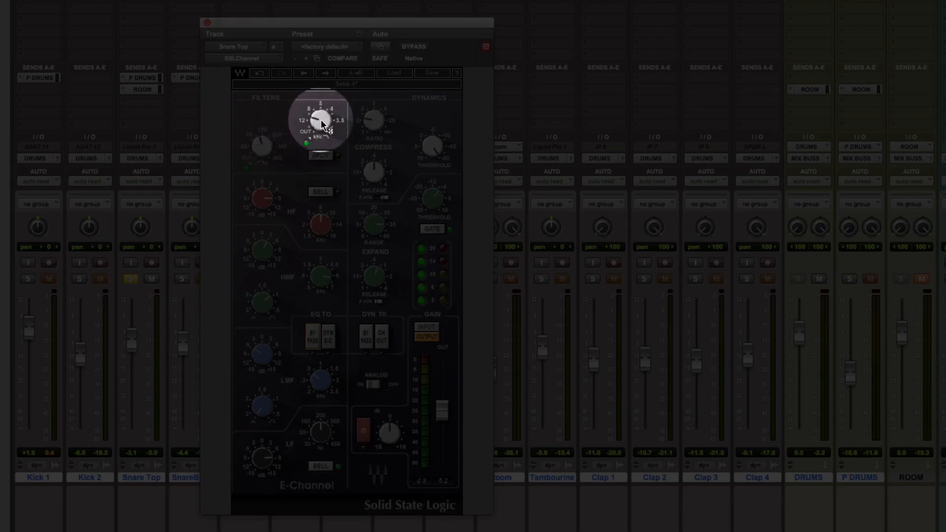
{"action": "mouse_move", "coordinate": [321, 119]}
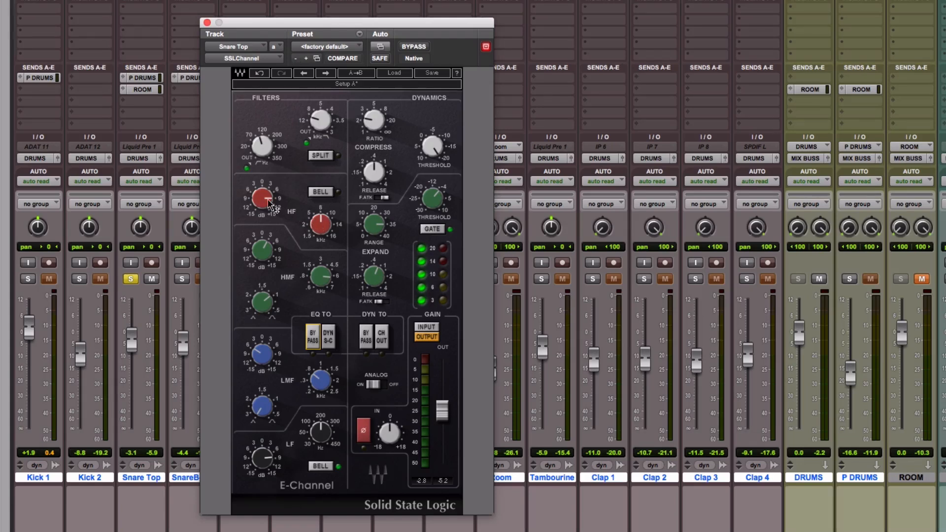
{"action": "left_click", "coordinate": [318, 118]}
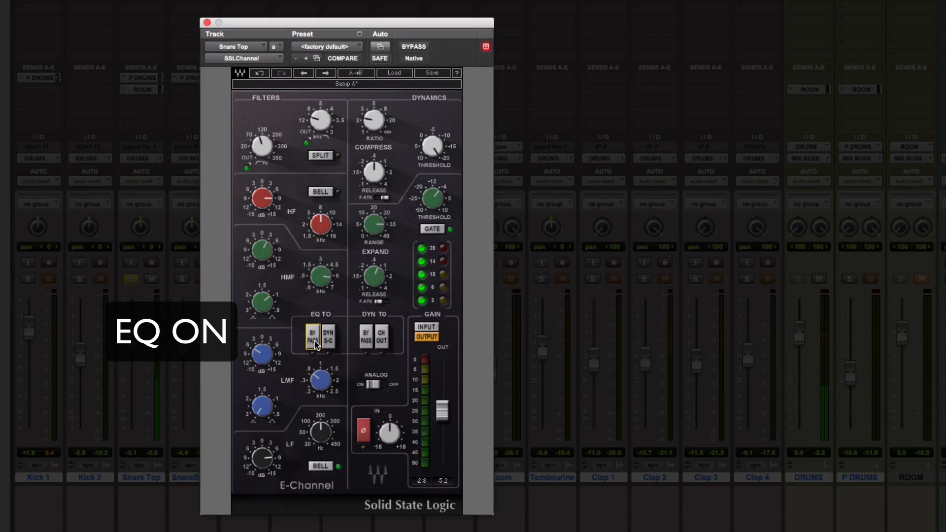
Compare the snare with the SSLChannel's EQ section in and out, and with the whole plugin bypassed and active.
{"action": "left_click", "coordinate": [314, 340]}
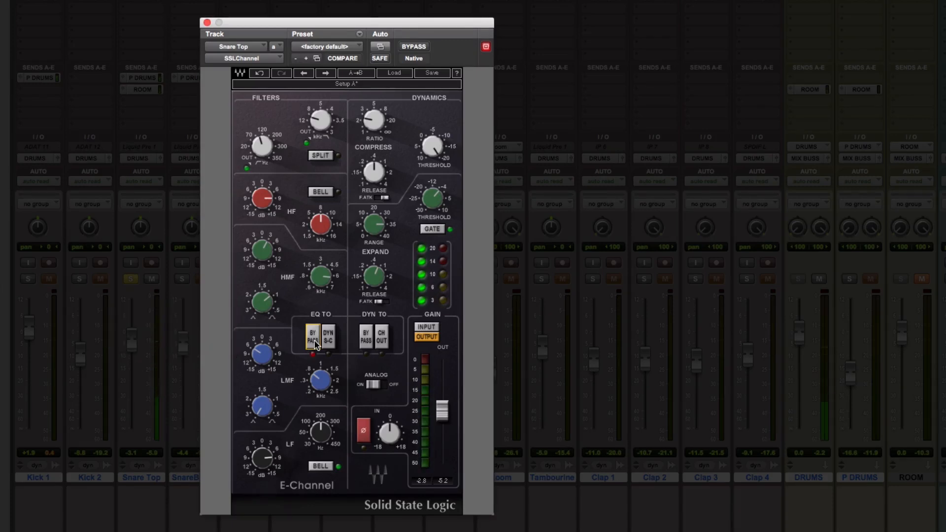
{"action": "left_click", "coordinate": [314, 340]}
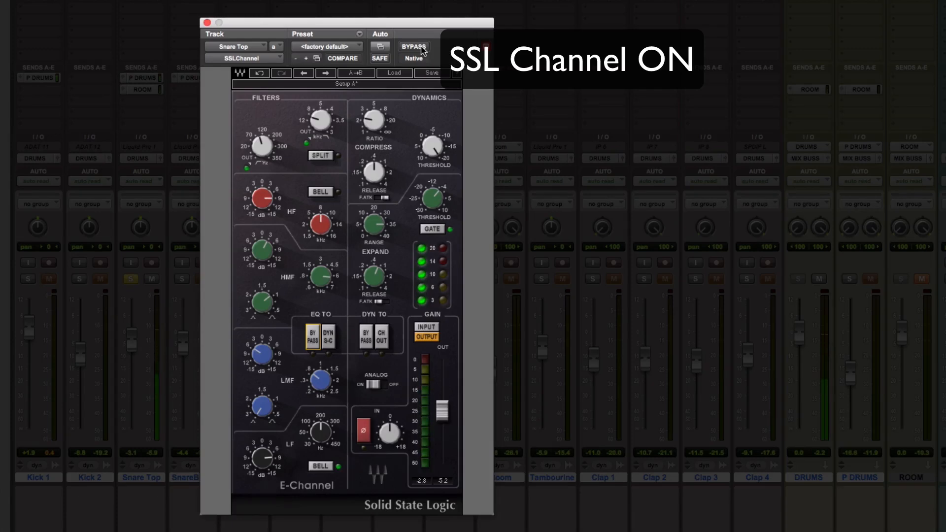
{"action": "left_click", "coordinate": [421, 48]}
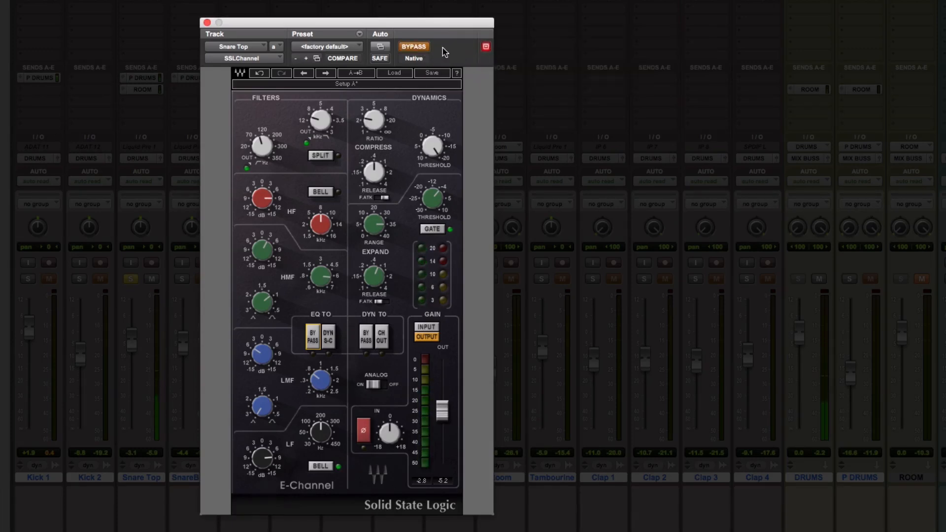
{"action": "left_click", "coordinate": [427, 47]}
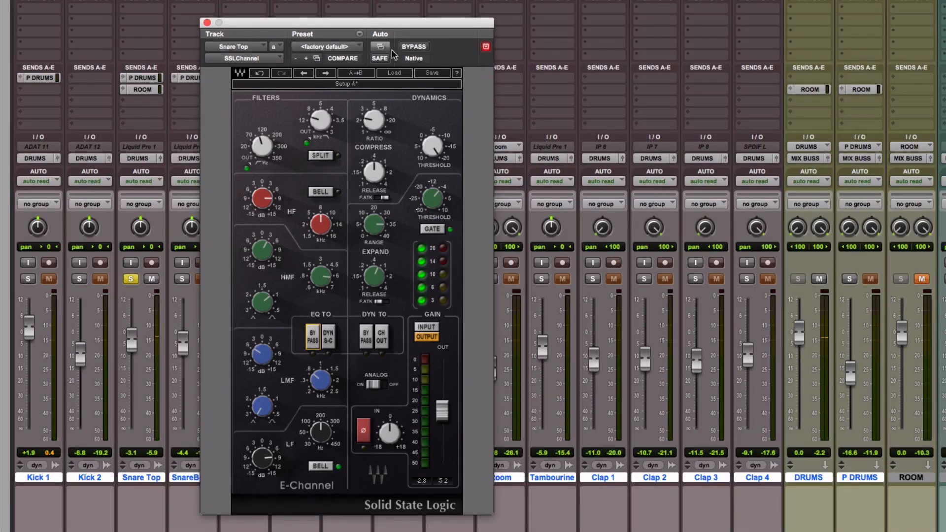
Close the snare plugin, solo High Tom instead of Snare Top, and take High Tom's SSLGChannel out of bypass.
{"action": "left_click", "coordinate": [207, 24]}
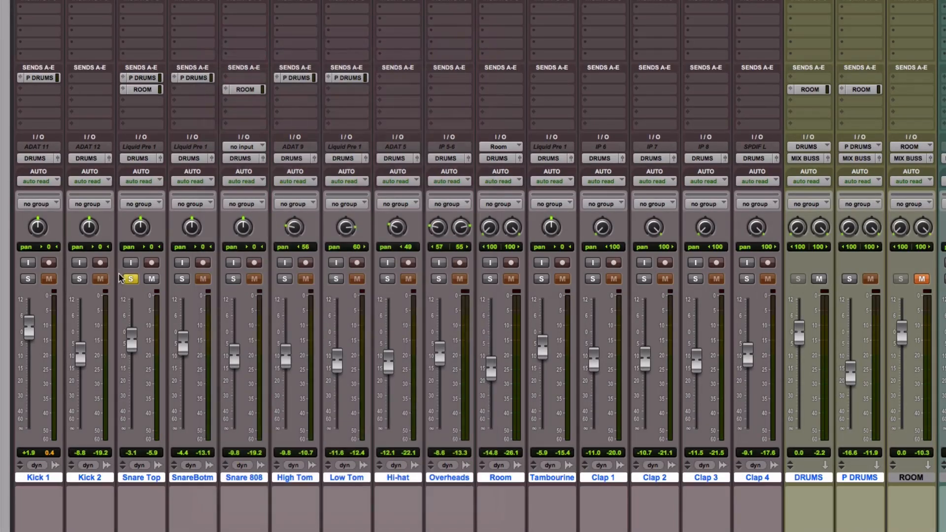
{"action": "left_click", "coordinate": [285, 279]}
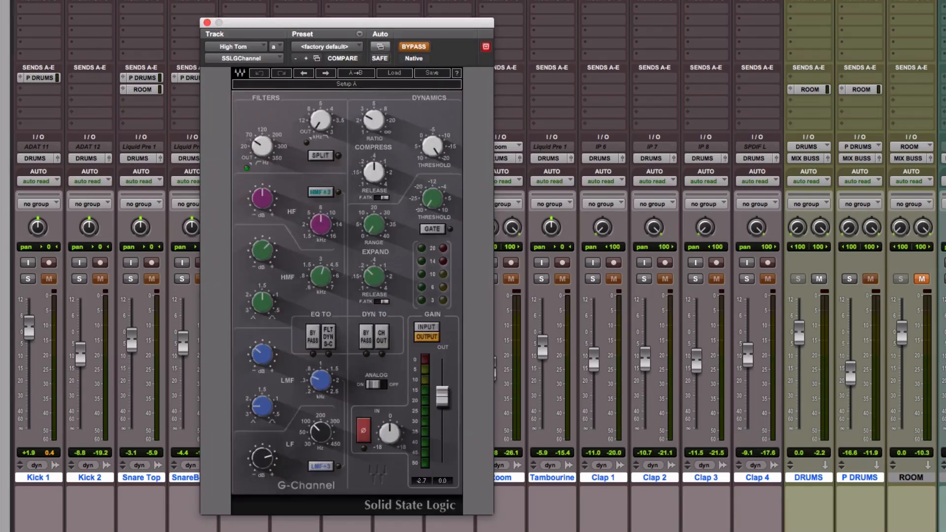
{"action": "left_click", "coordinate": [413, 46]}
Check the High Tom SSLGChannel's LF, LMF and HMF frequencies, its high-pass filter and its compressor threshold.
{"action": "mouse_move", "coordinate": [325, 432]}
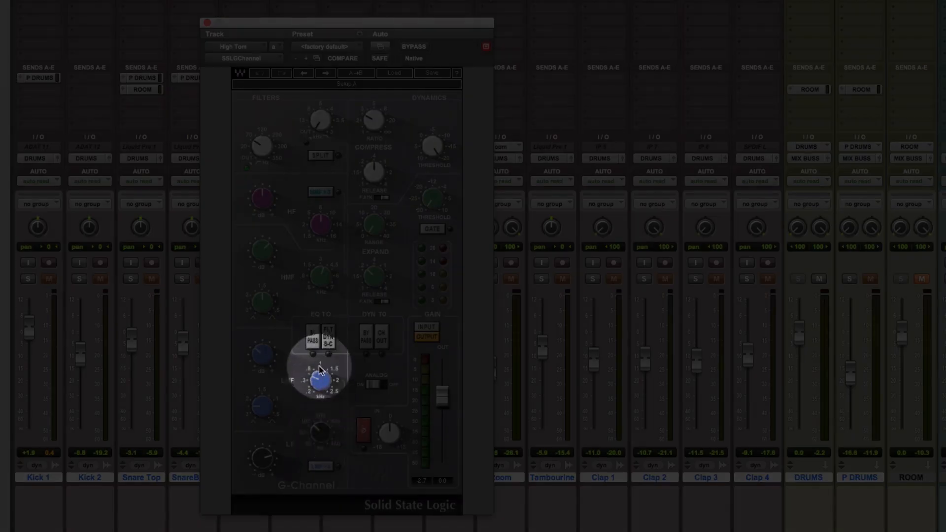
{"action": "mouse_move", "coordinate": [320, 377]}
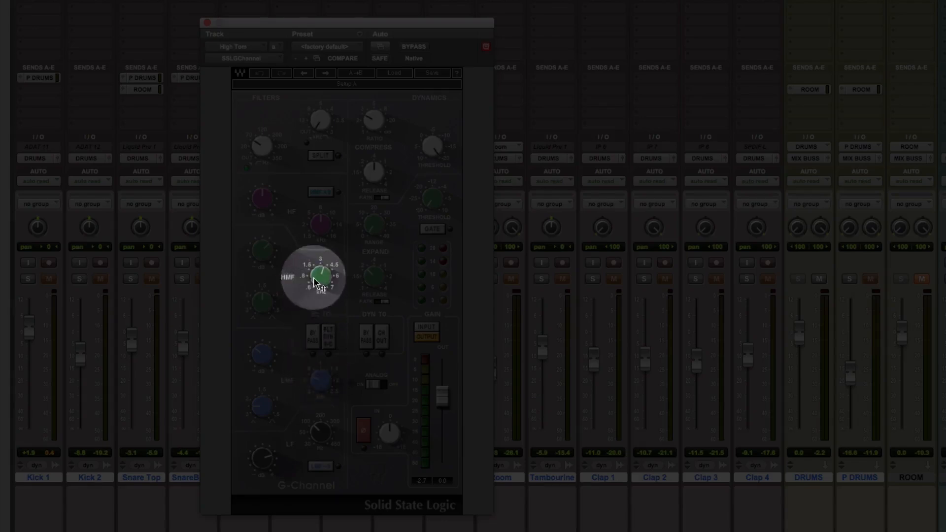
{"action": "mouse_move", "coordinate": [318, 280]}
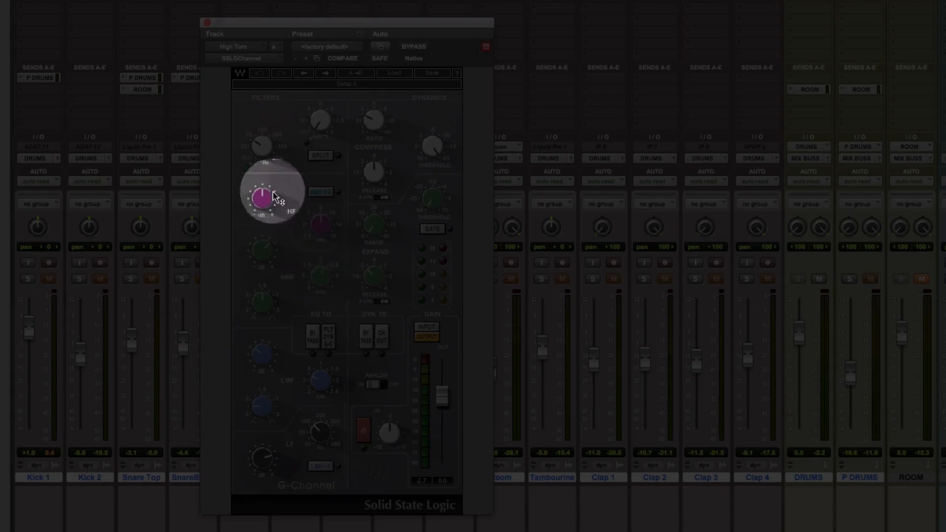
{"action": "mouse_move", "coordinate": [260, 158]}
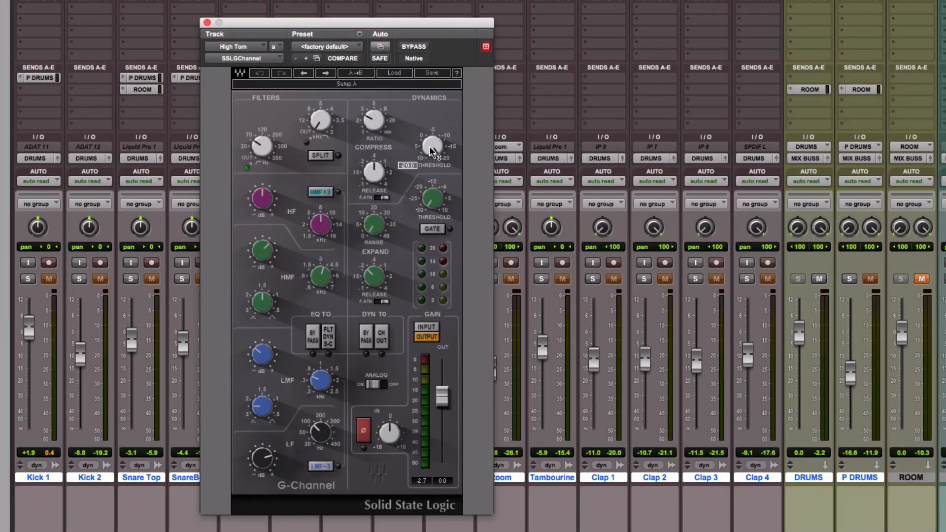
Move the SSLGChannel window clear of the tom channels and compare the soloed toms with it active and bypassed.
{"action": "left_click_drag", "start_coordinate": [366, 20], "coordinate": [479, 20]}
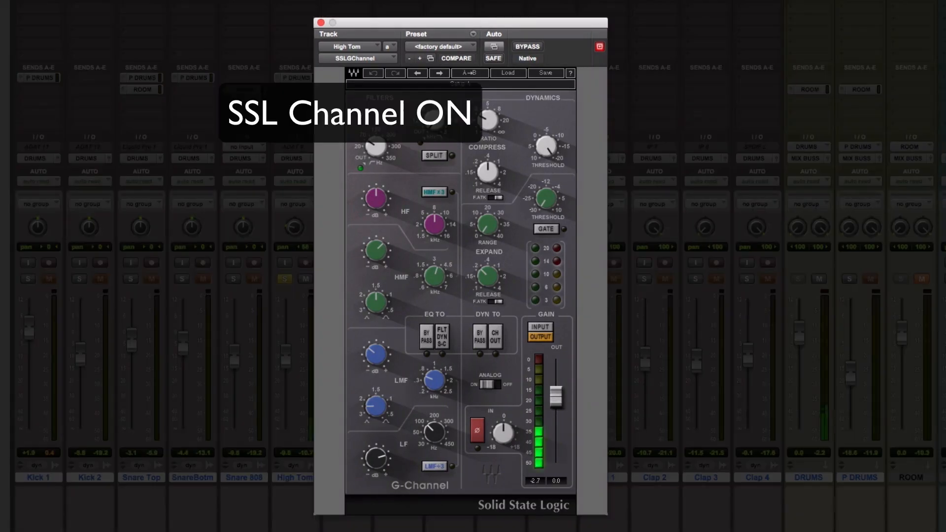
{"action": "left_click_drag", "start_coordinate": [373, 26], "coordinate": [514, 22]}
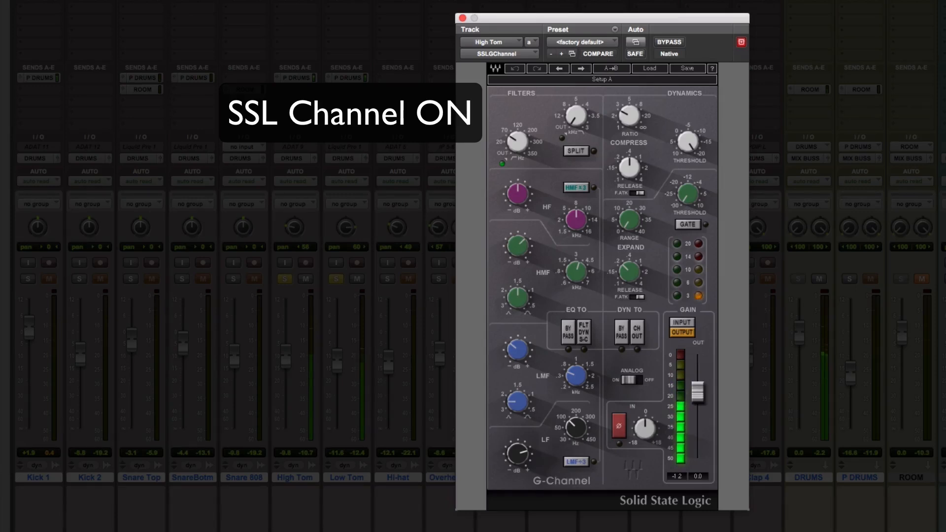
{"action": "left_click", "coordinate": [669, 42]}
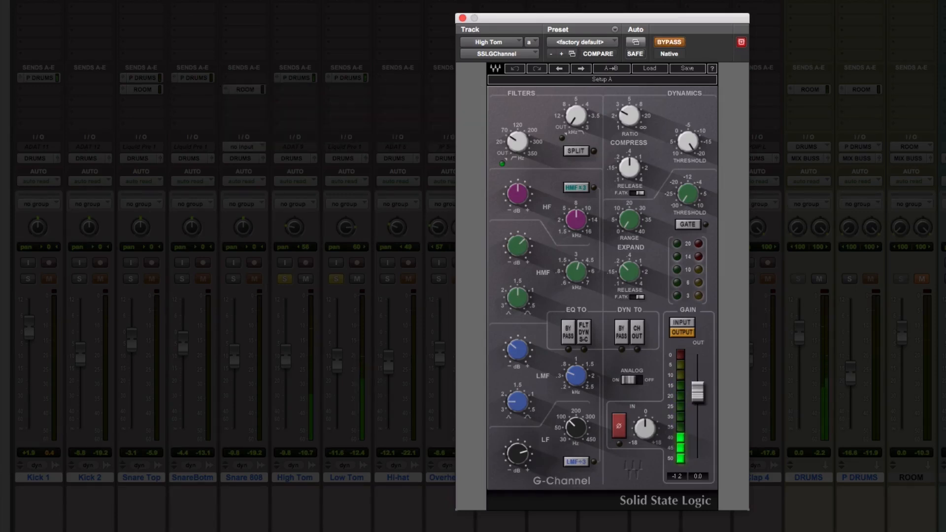
{"action": "left_click", "coordinate": [669, 42]}
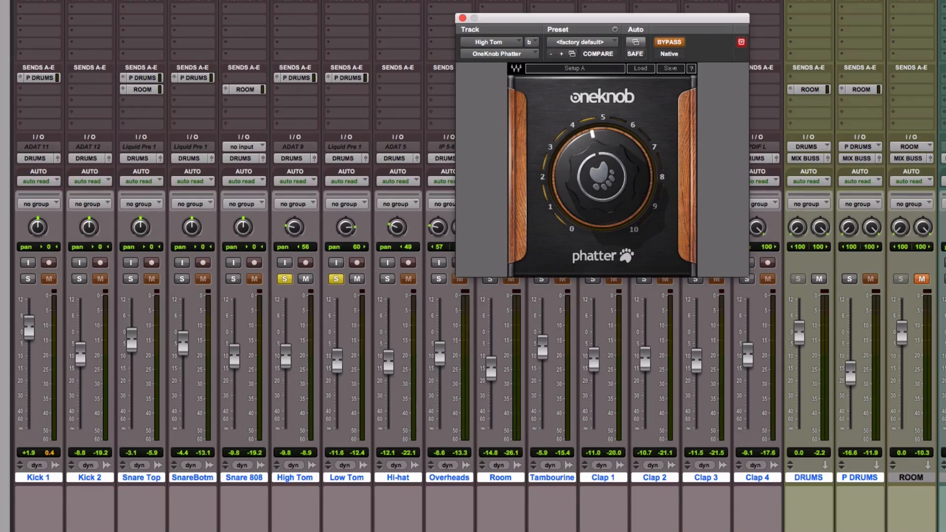
Open Low Tom's OneKnob Phatter, compare the toms with and without it, leave it active and close the plugin.
{"action": "left_click", "coordinate": [346, 1]}
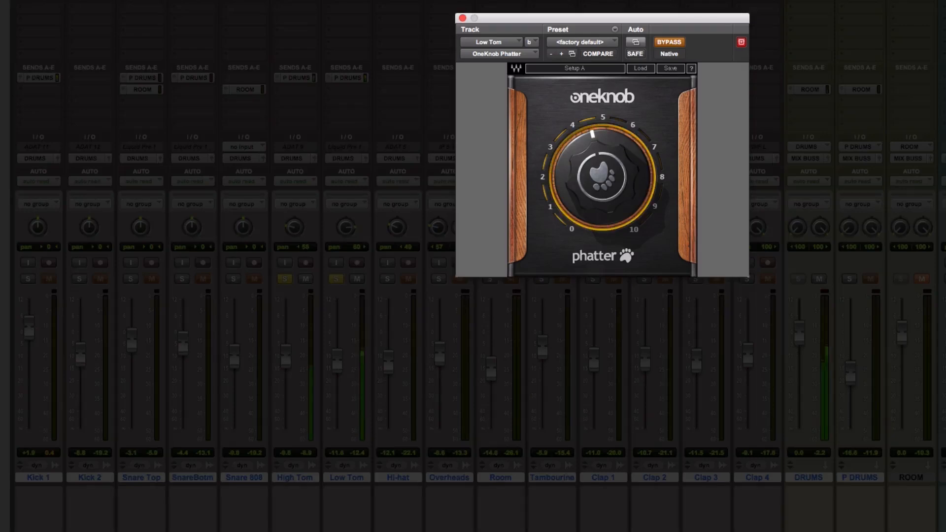
{"action": "key", "text": "shift+a"}
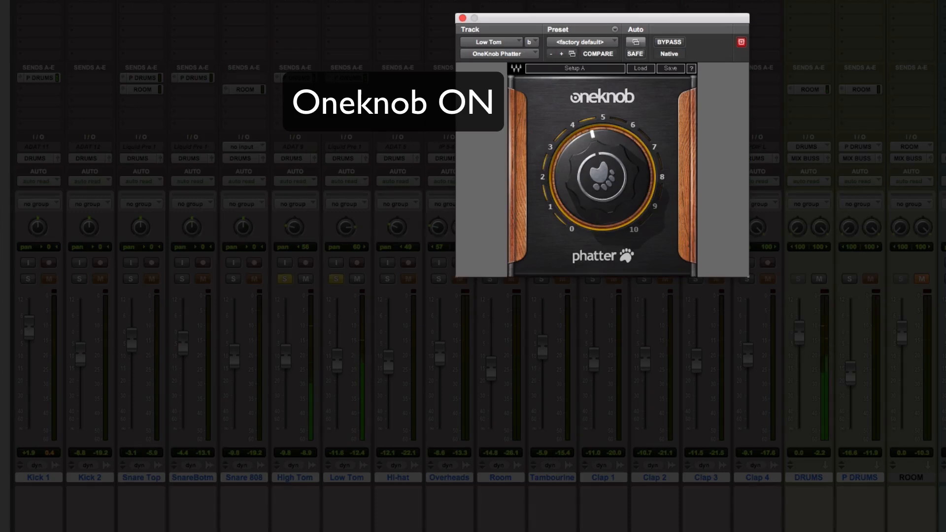
{"action": "key", "text": "shift+a"}
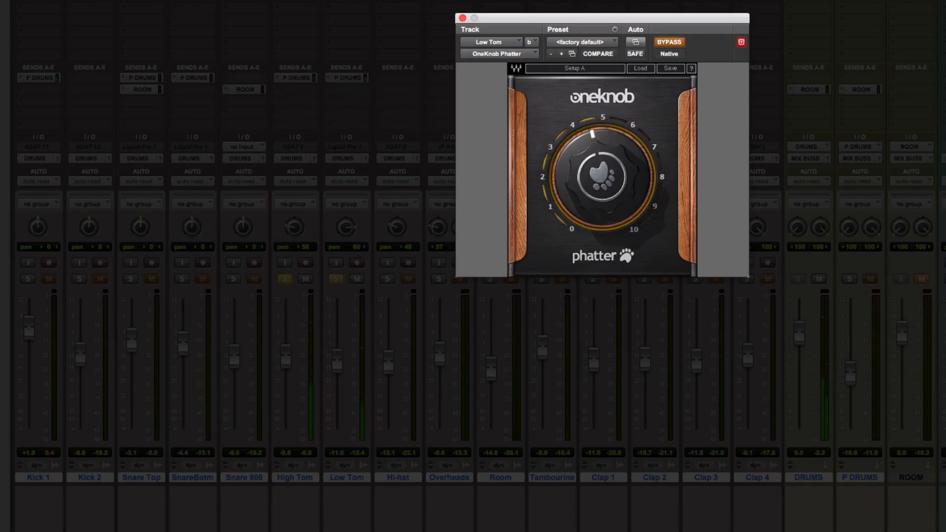
{"action": "key", "text": "shift+a"}
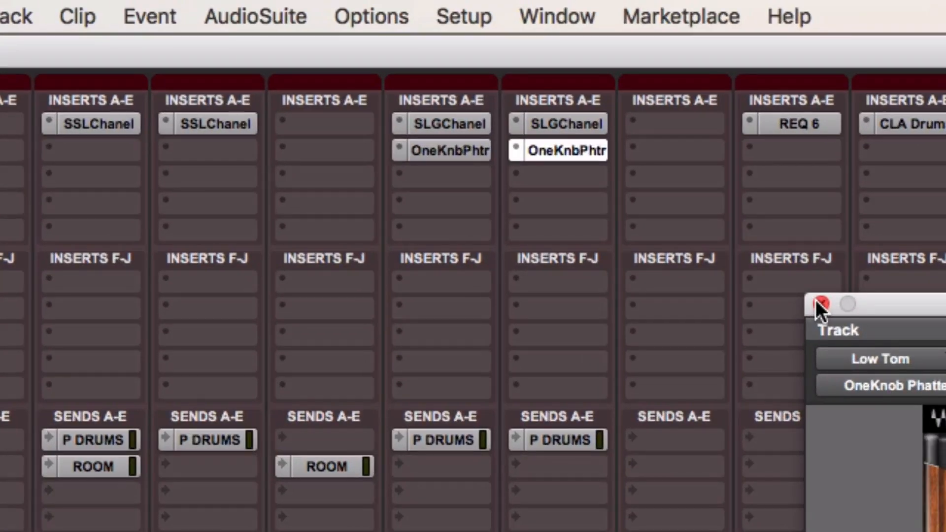
{"action": "left_click", "coordinate": [816, 302]}
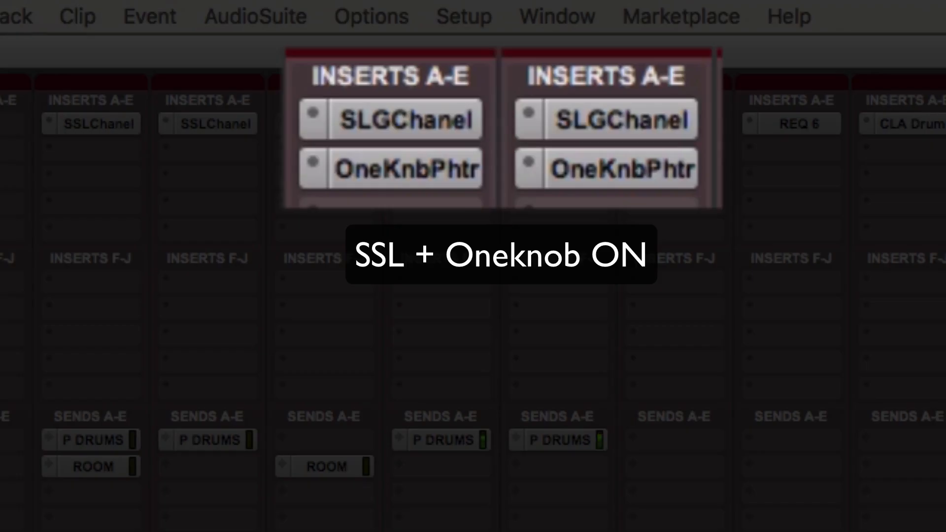
Compare the toms with both the SSLGChannel and OneKnob Phatter inserts bypassed, then re-enable them on both tracks.
{"action": "left_click", "coordinate": [593, 121], "text": "super"}
{"action": "left_click", "coordinate": [595, 179], "text": "super"}
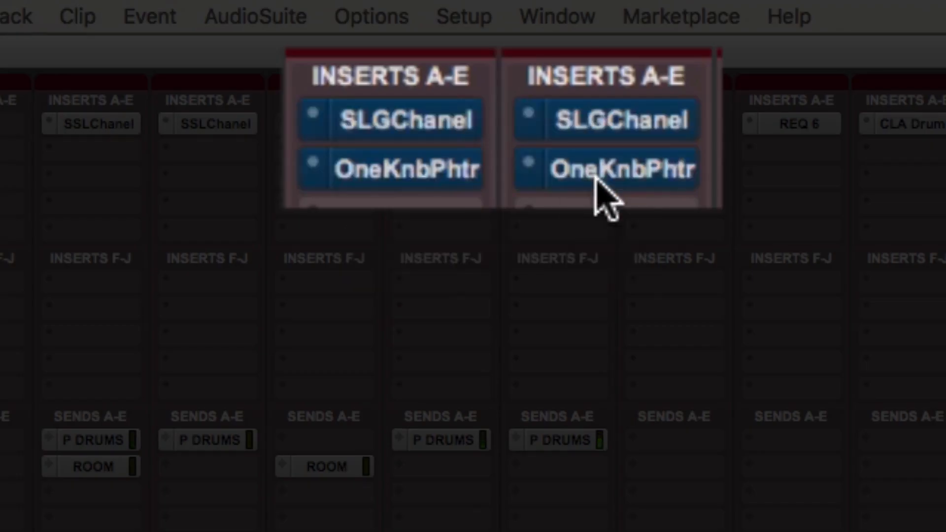
{"action": "left_click", "coordinate": [604, 124], "text": "super"}
{"action": "left_click", "coordinate": [607, 172], "text": "super"}
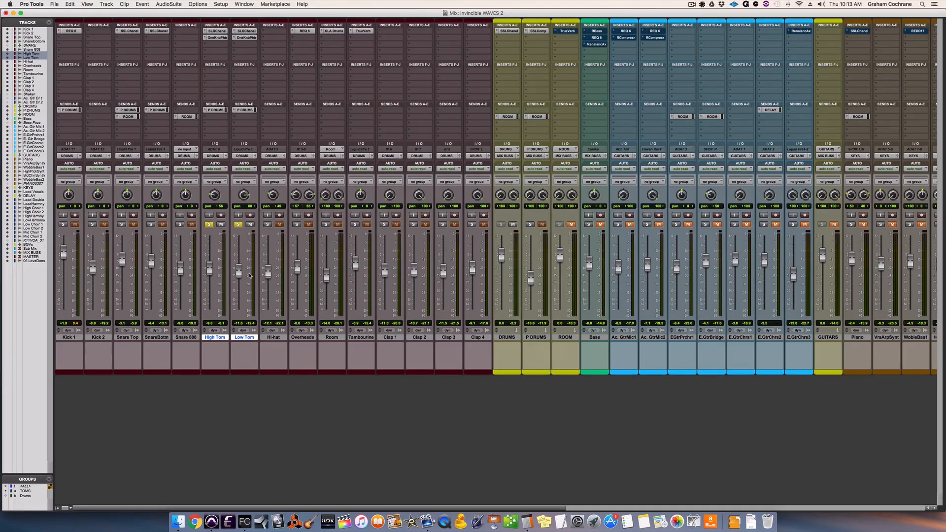
Examine Kick 1's pre-fader send to P DRUMS, toggle Kick 1's mute back off, and close the send window.
{"action": "left_click", "coordinate": [70, 110]}
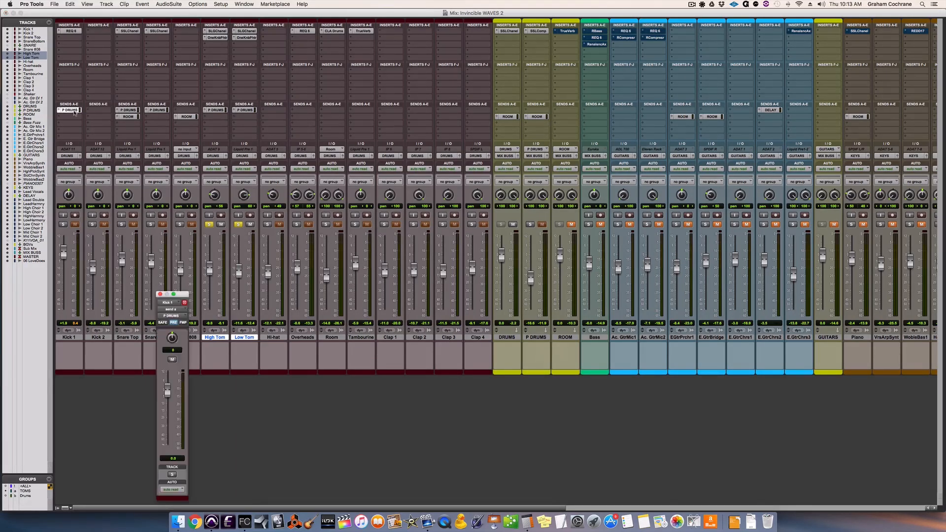
{"action": "left_click_drag", "start_coordinate": [185, 295], "coordinate": [159, 217]}
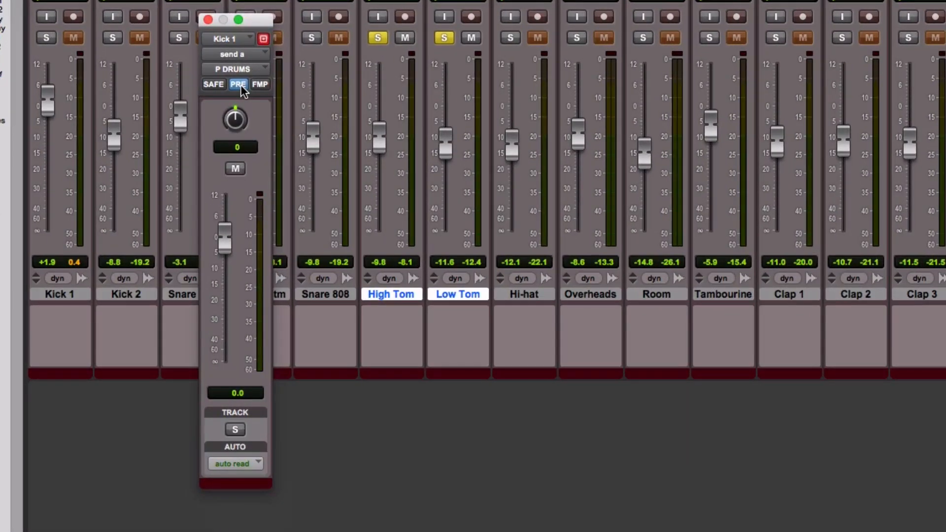
{"action": "left_click", "coordinate": [206, 20]}
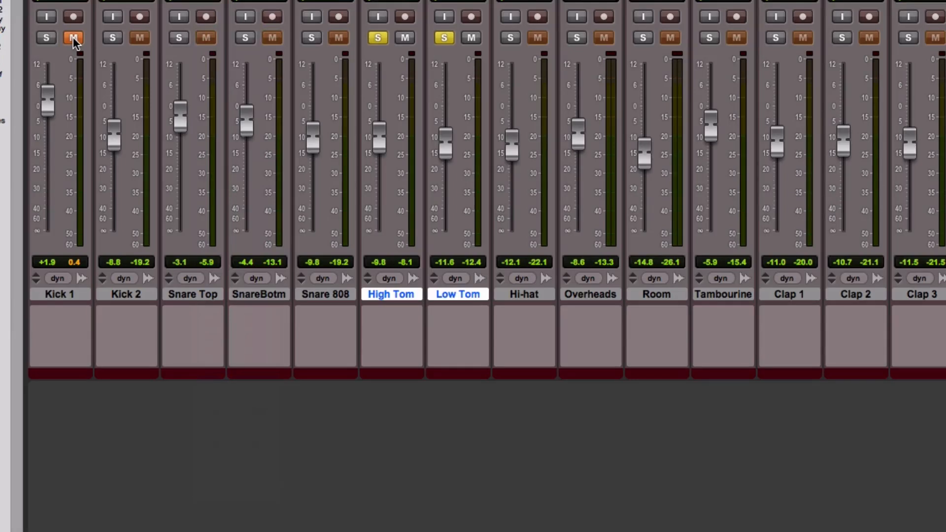
{"action": "left_click", "coordinate": [73, 37]}
{"action": "left_click", "coordinate": [58, 1]}
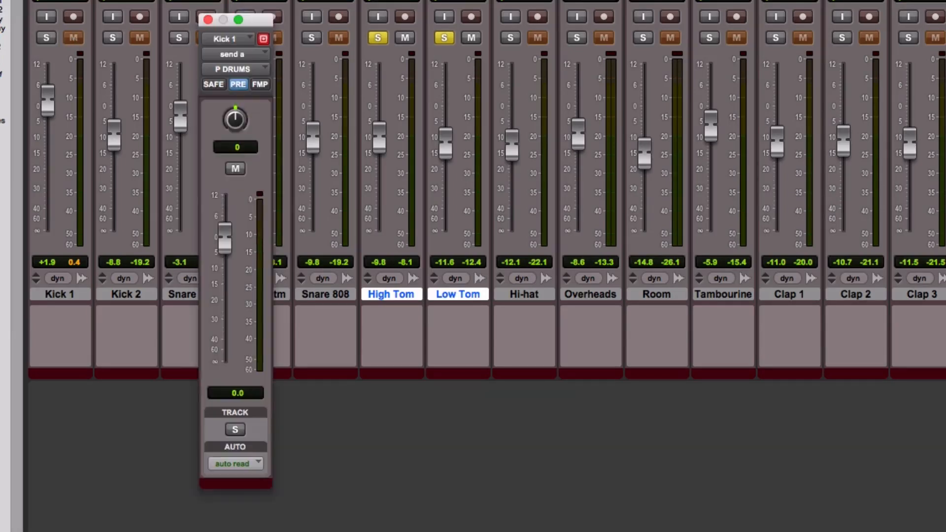
{"action": "left_click", "coordinate": [208, 20]}
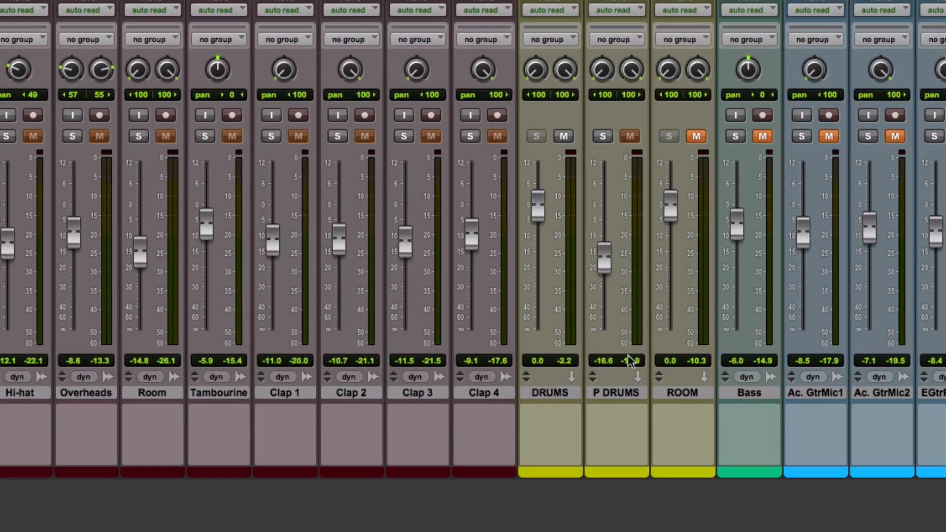
Solo P DRUMS, open its SSLComp plugin and load the Pumping factory preset.
{"action": "left_click", "coordinate": [603, 136]}
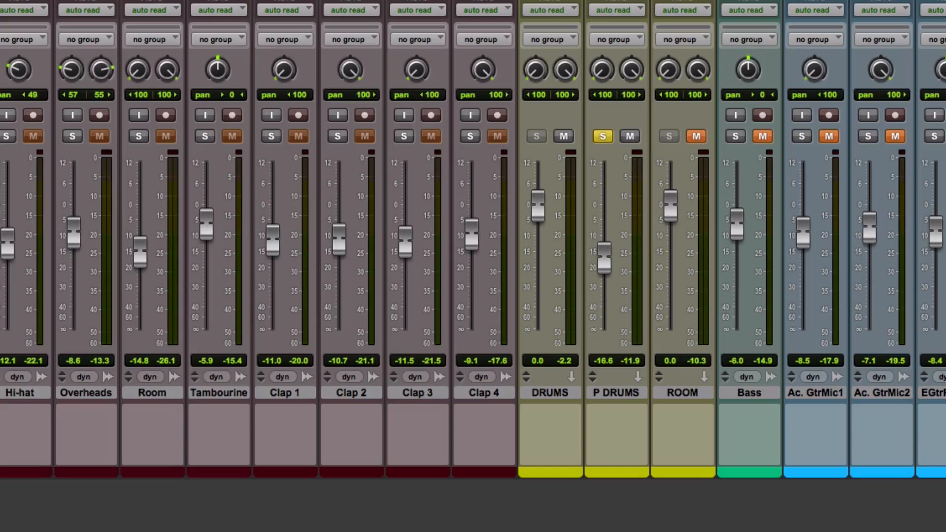
{"action": "left_click", "coordinate": [616, 1]}
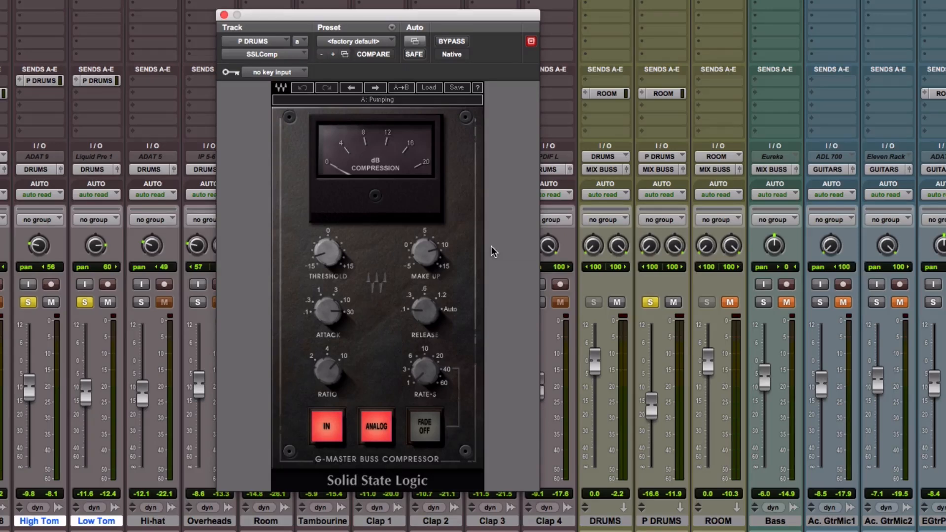
{"action": "left_click", "coordinate": [433, 89]}
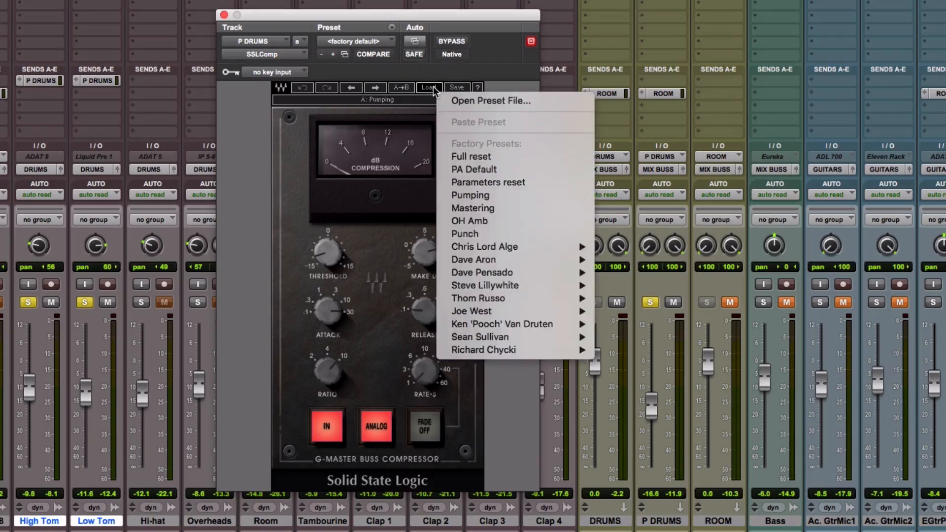
{"action": "left_click", "coordinate": [499, 195]}
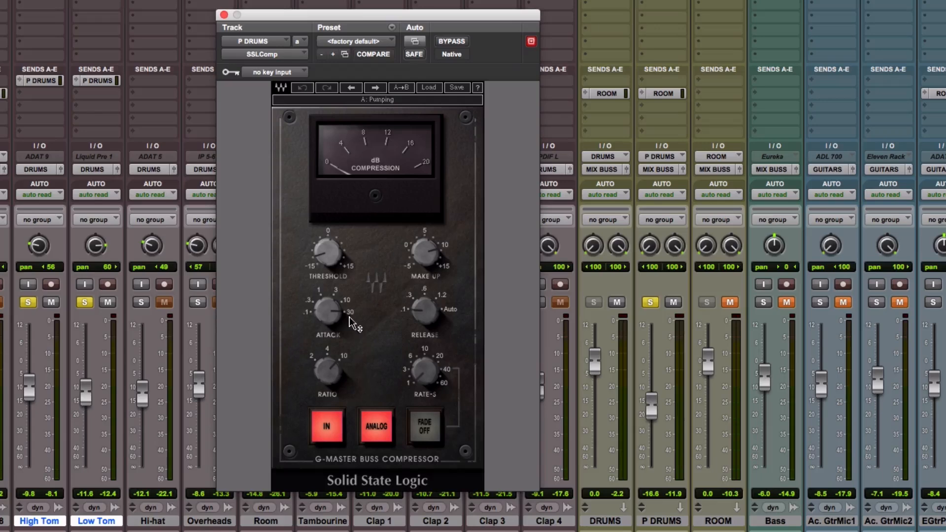
Close the P DRUMS SSLComp plugin and clear the solos on High Tom, Low Tom and P DRUMS.
{"action": "mouse_move", "coordinate": [331, 253]}
{"action": "left_click", "coordinate": [224, 15]}
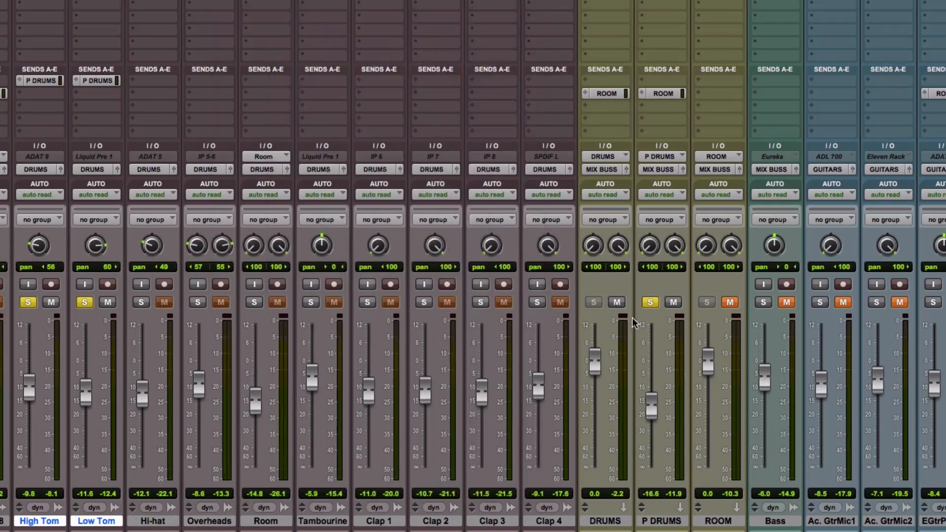
{"action": "left_click", "coordinate": [85, 302]}
{"action": "left_click", "coordinate": [28, 302], "text": "alt"}
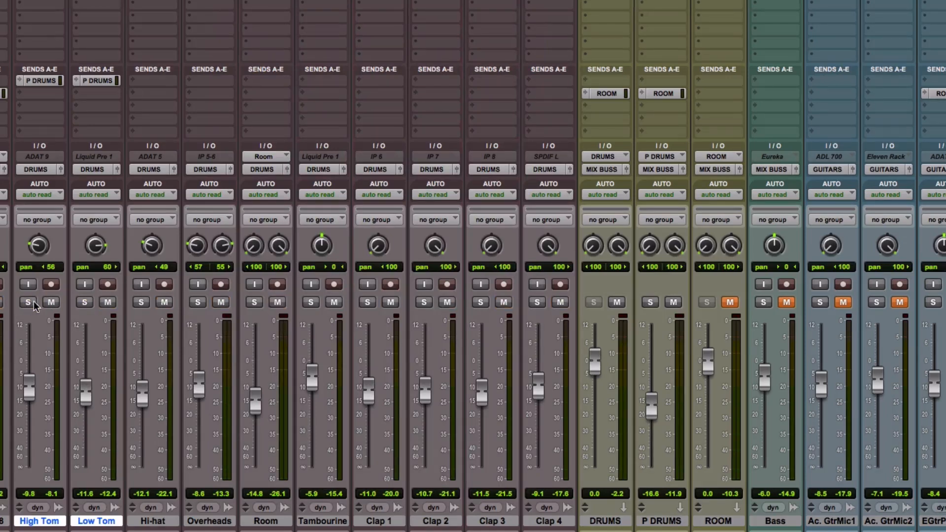
Toggle the DRUMS mute on and off, compare the drum mix with P DRUMS muted and unmuted three times, and leave both unmuted.
{"action": "left_click", "coordinate": [618, 302]}
{"action": "left_click", "coordinate": [614, 304]}
{"action": "left_click", "coordinate": [674, 303]}
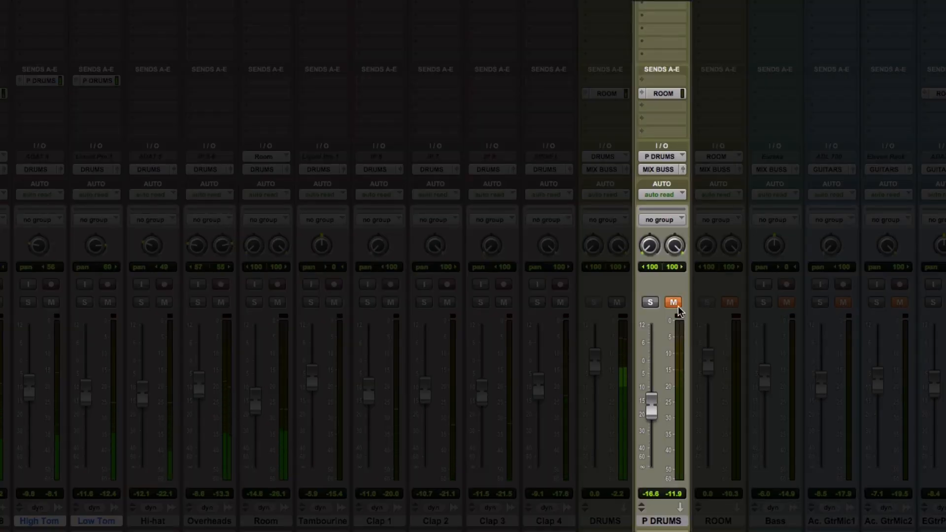
{"action": "left_click", "coordinate": [677, 306]}
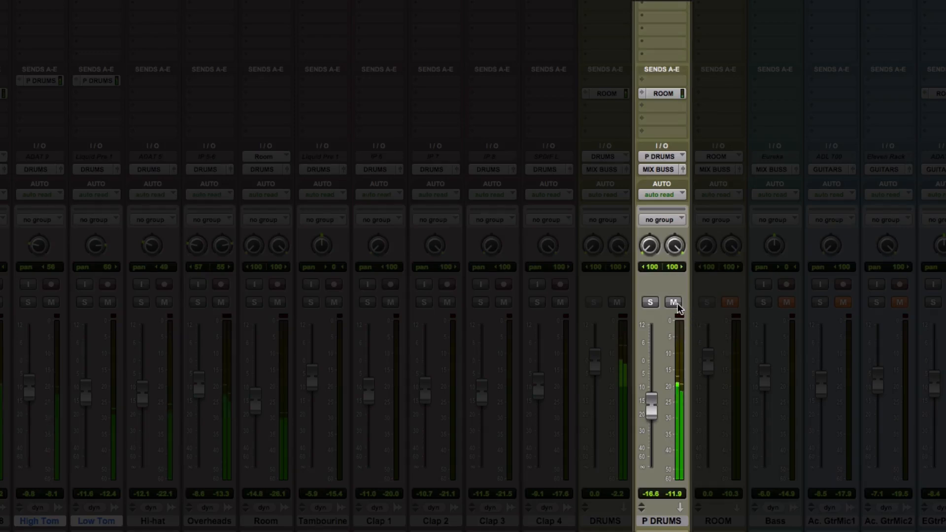
{"action": "left_click", "coordinate": [677, 303]}
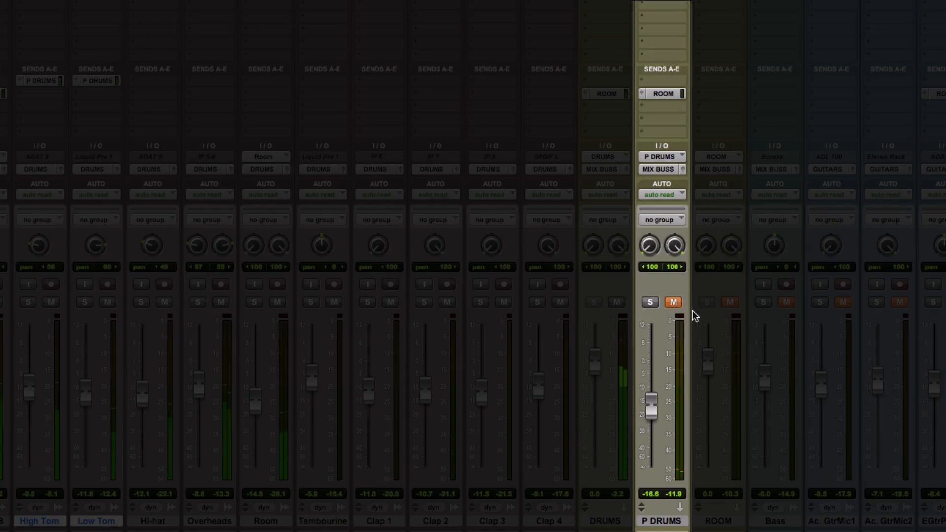
{"action": "left_click", "coordinate": [678, 303]}
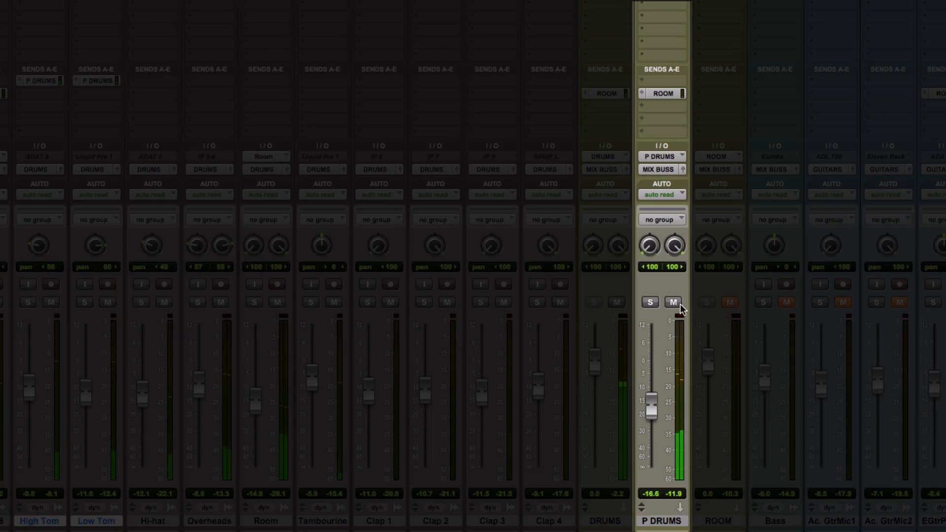
{"action": "left_click", "coordinate": [678, 304]}
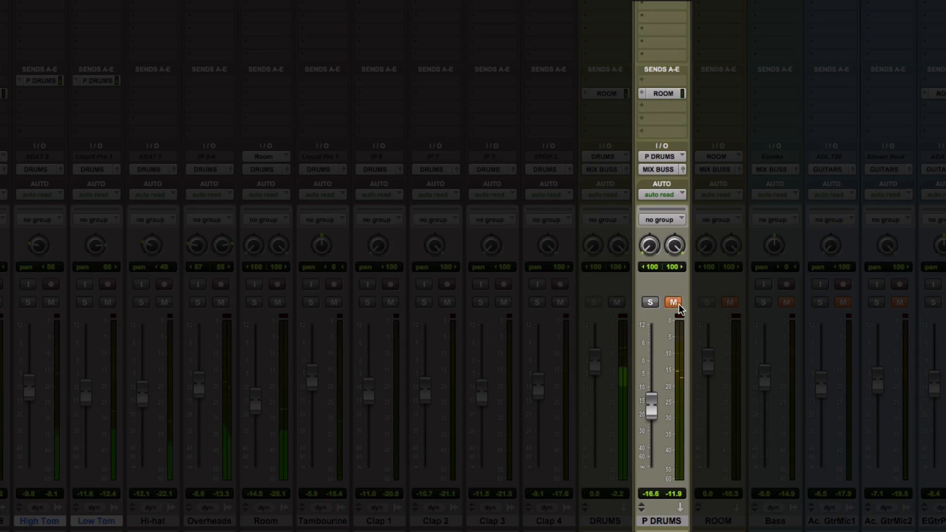
{"action": "left_click", "coordinate": [673, 303]}
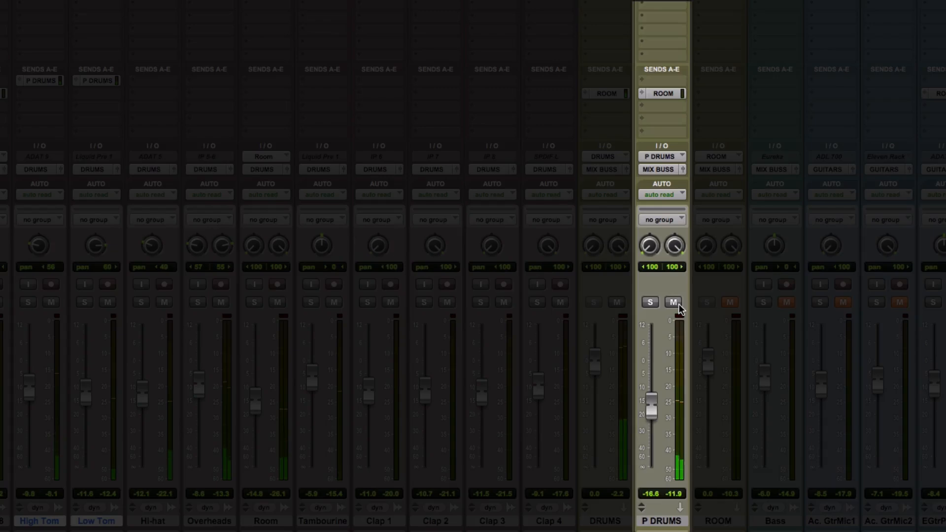